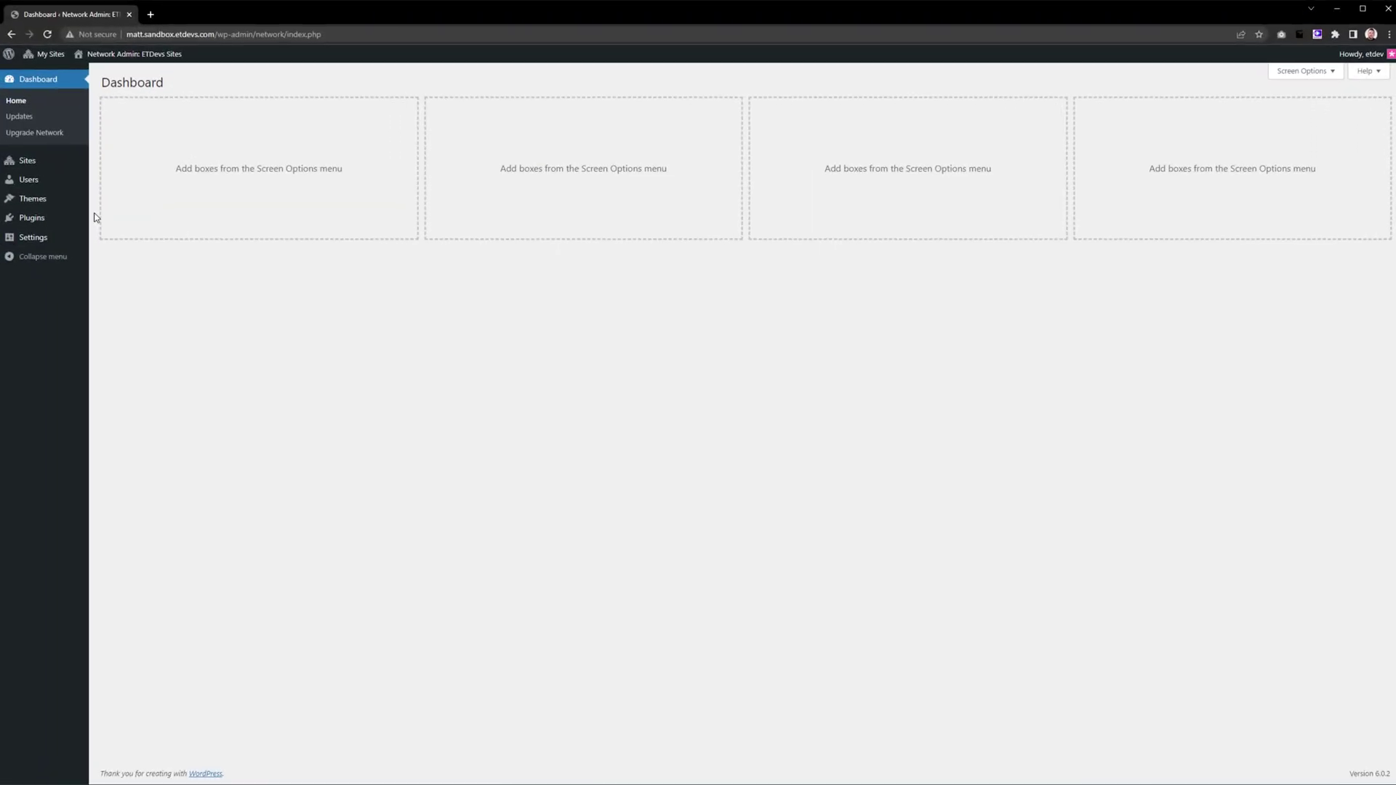
Search Plugins > Add New for 'formidable forms' and install the Formidable Forms plugin
mouse_move(69, 221)
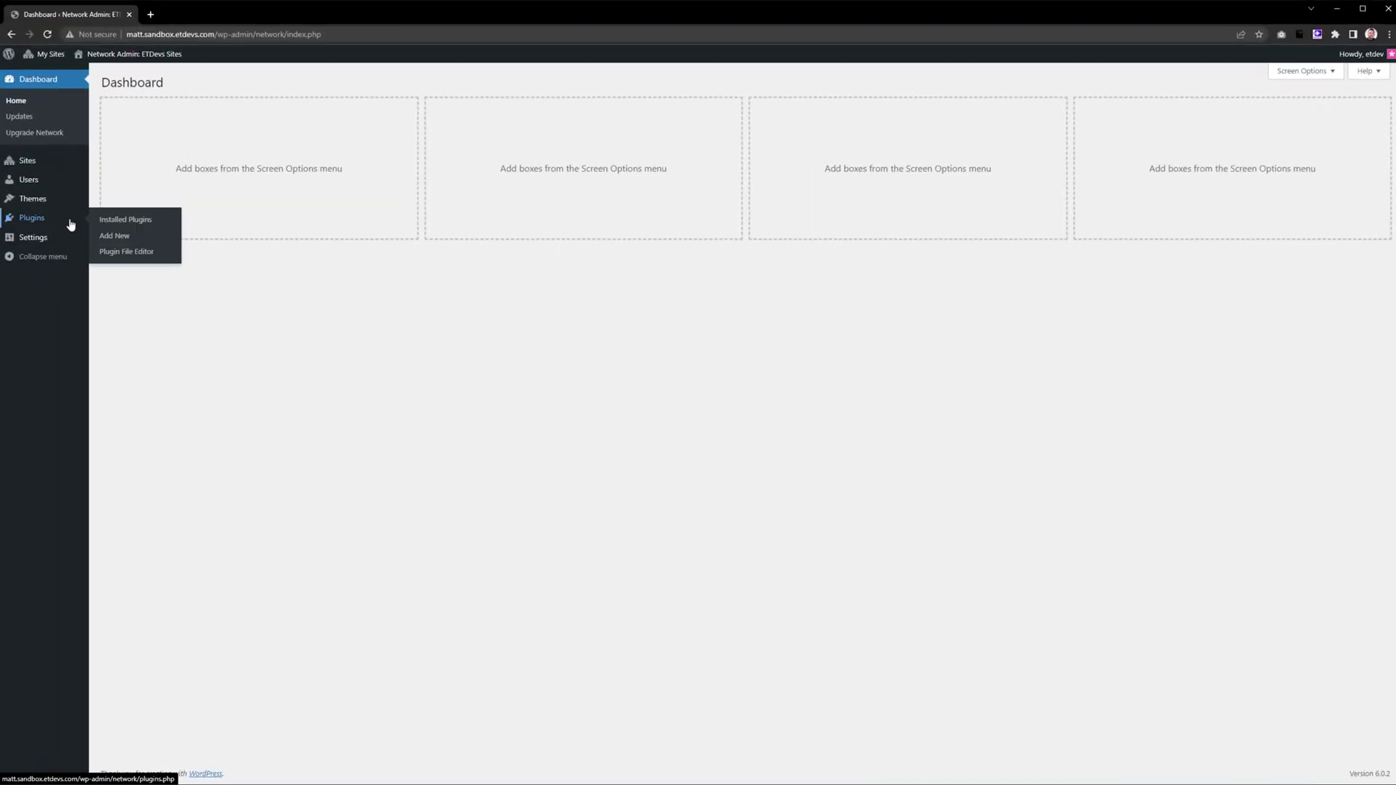
left_click(114, 236)
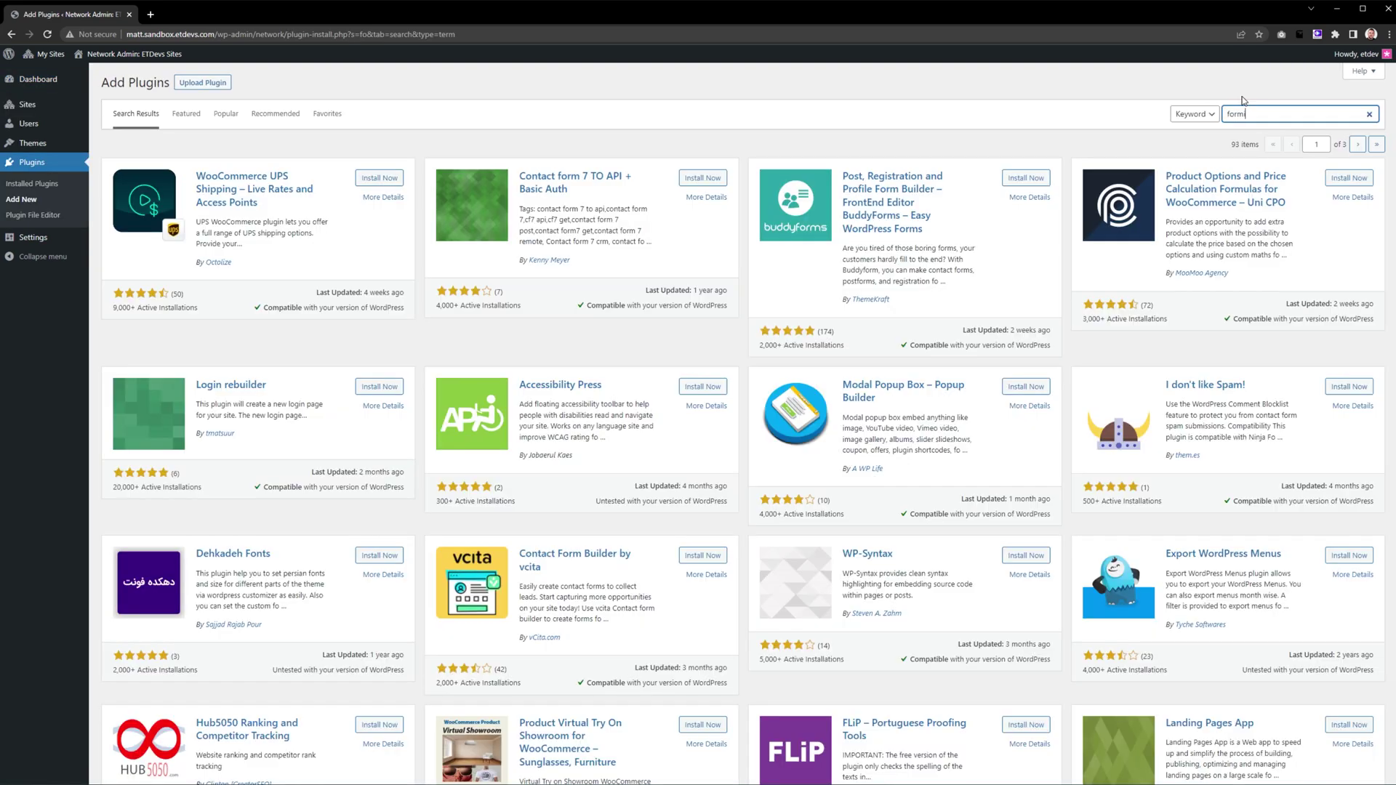
type("rms")
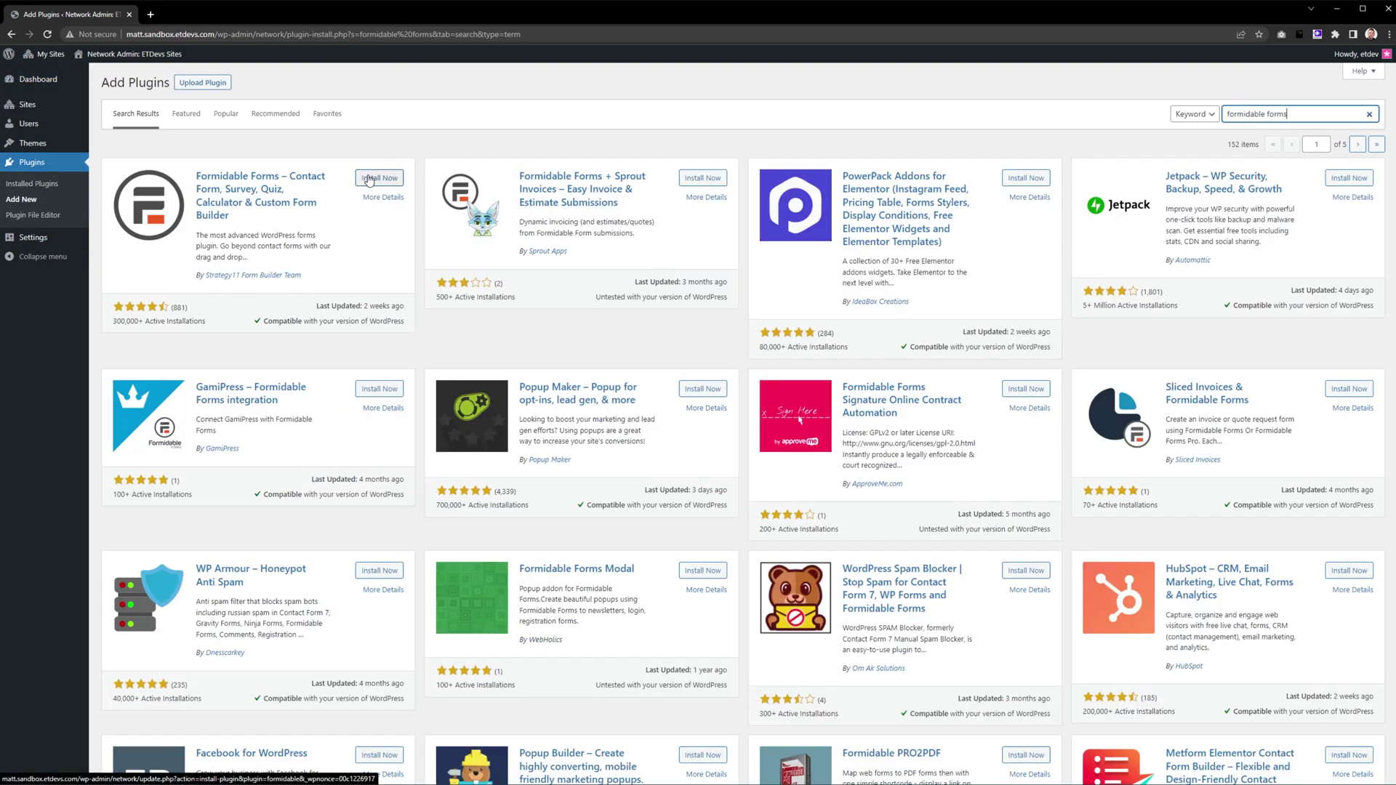
left_click(369, 179)
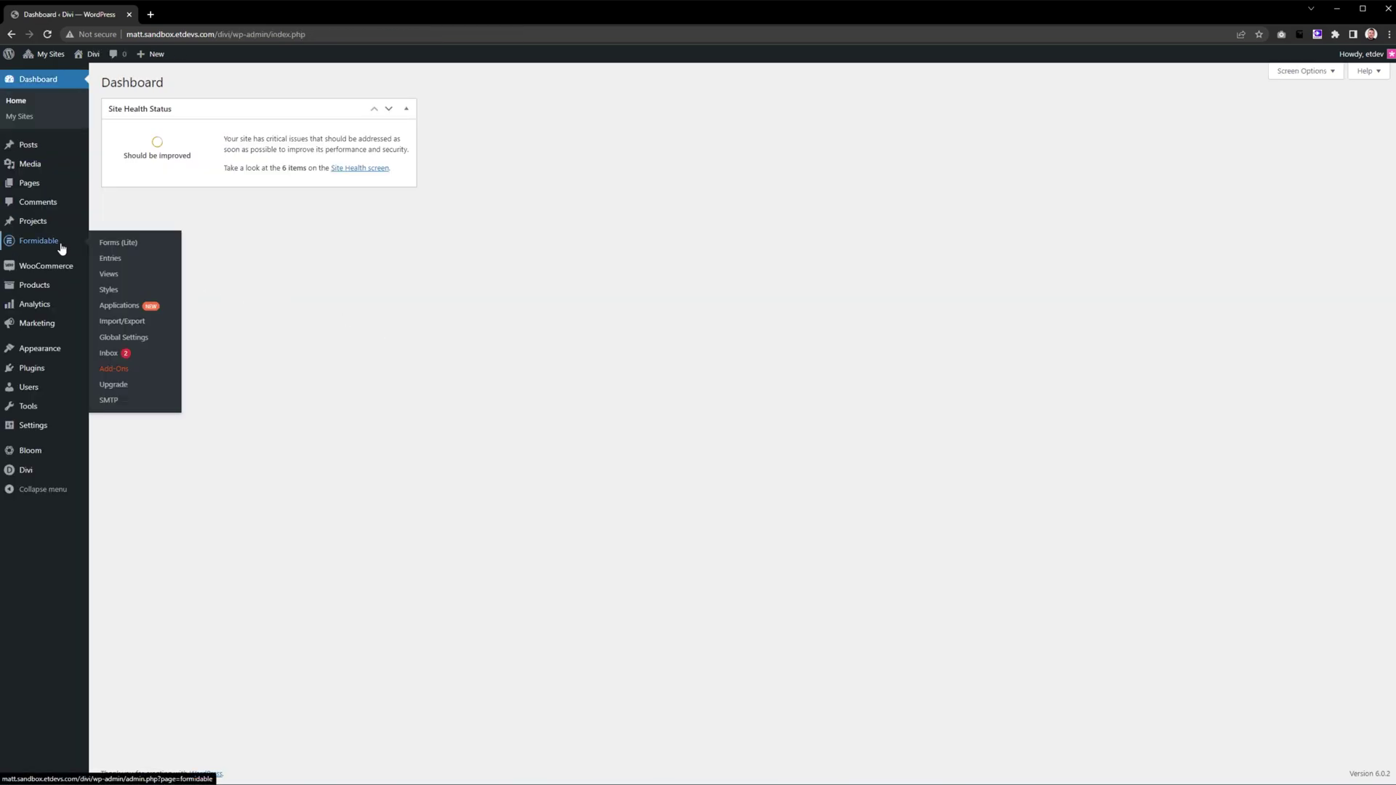
Create a blank Formidable form named 'Survey Form' and open it in the builder
left_click(121, 248)
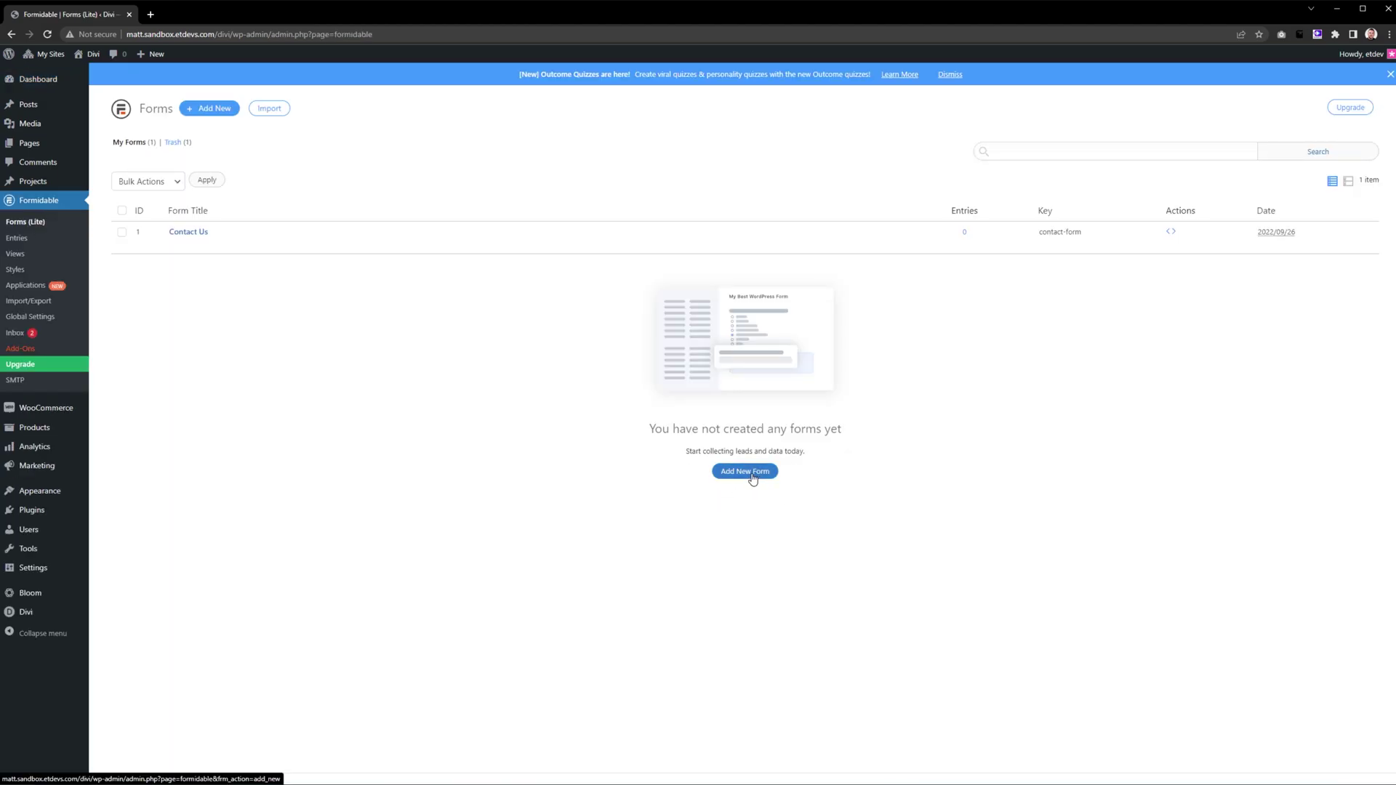
left_click(753, 479)
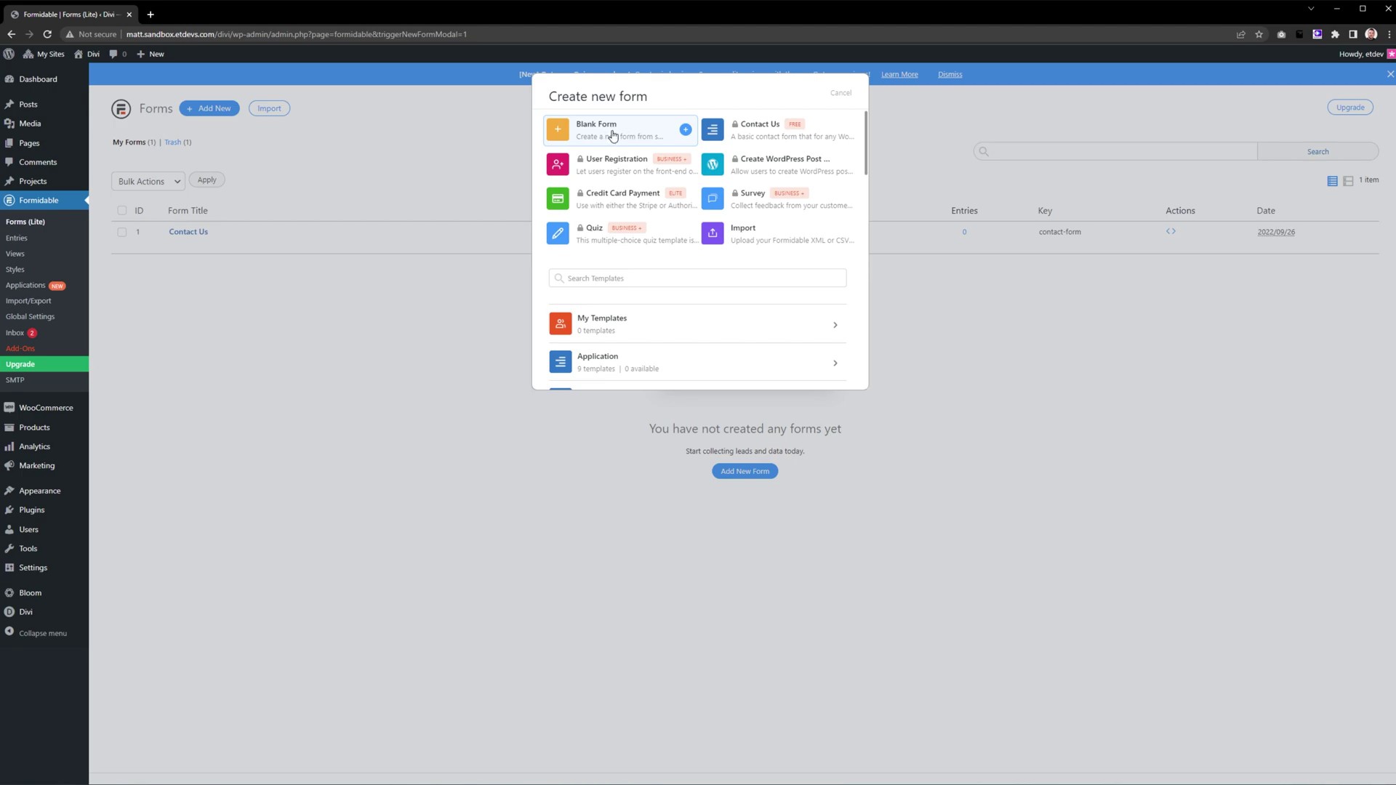
left_click(613, 136)
type("Survey Form")
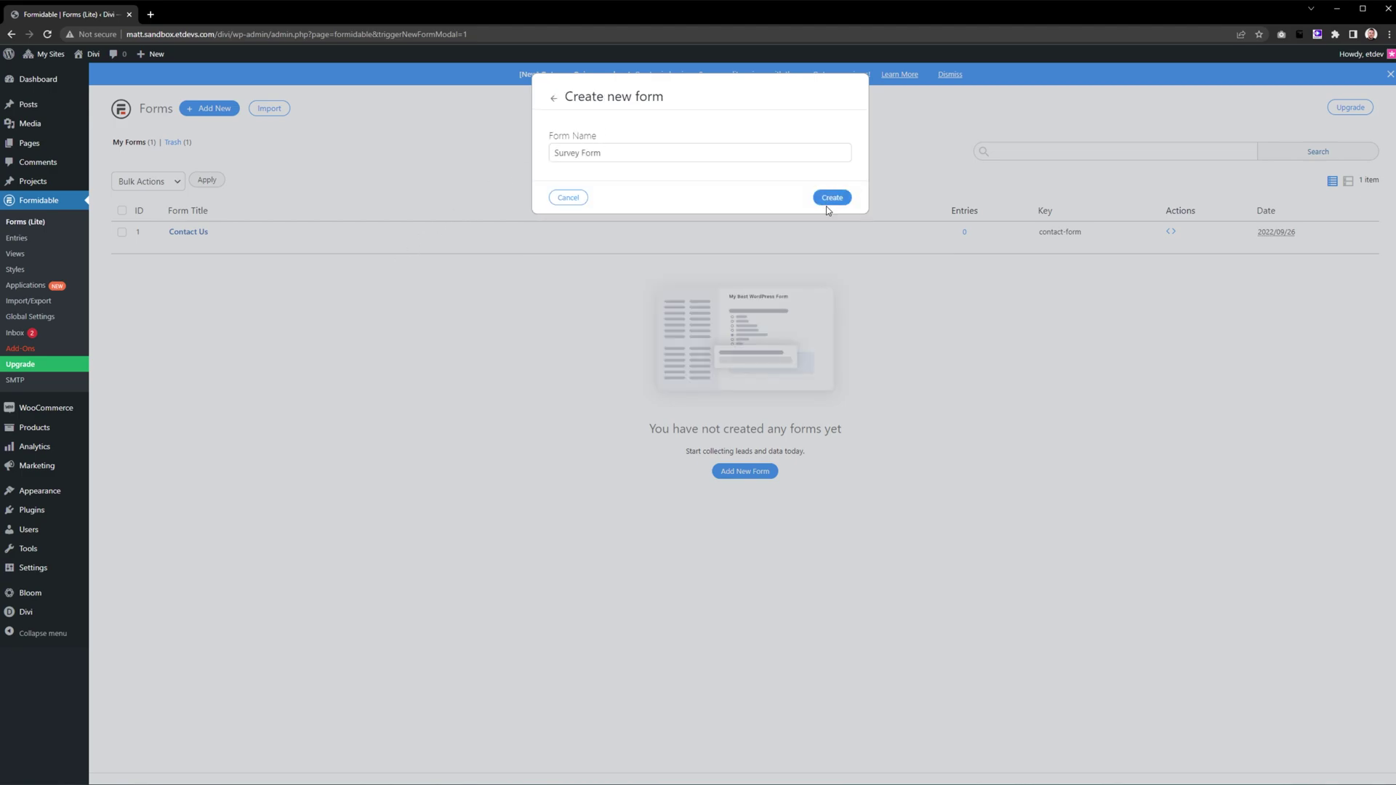
left_click(845, 200)
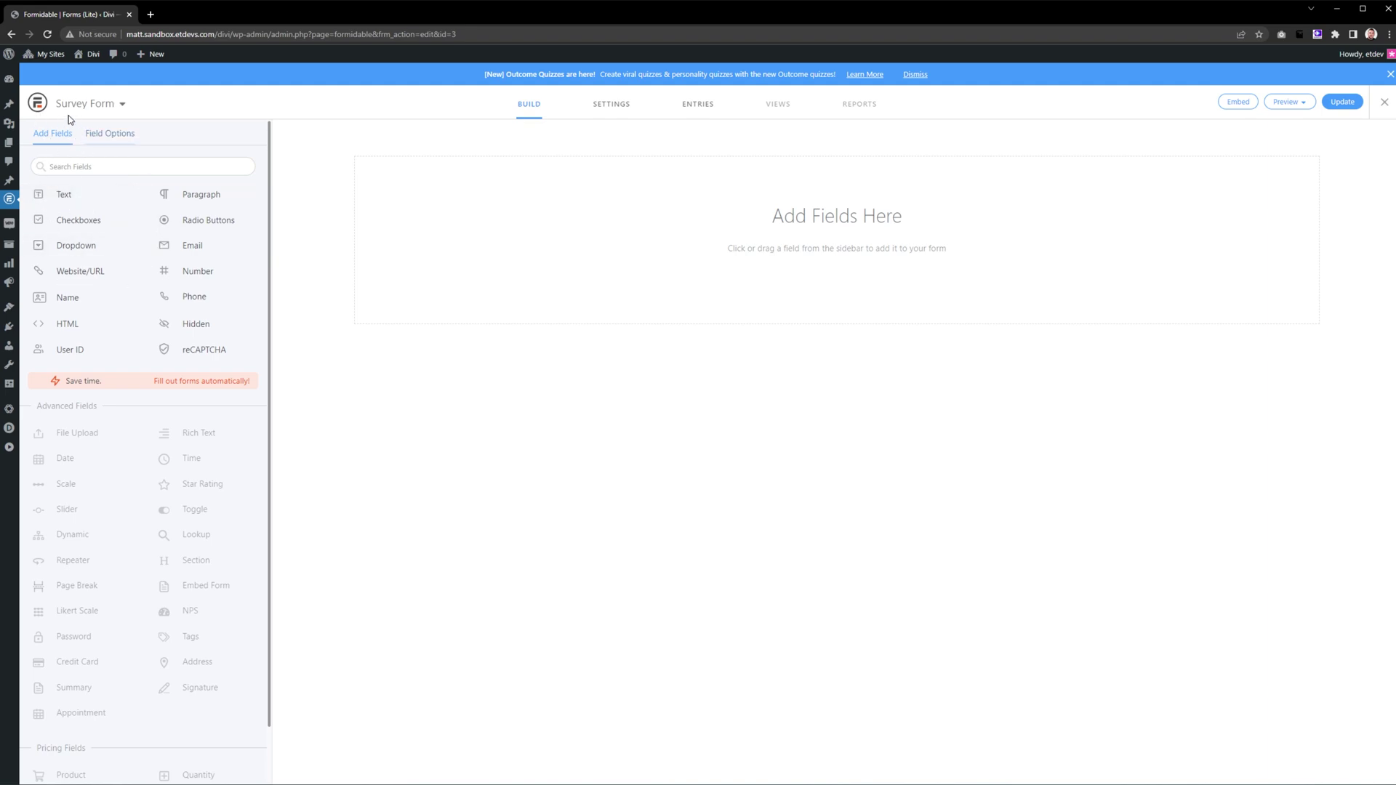
Add a dropdown with the upcoming-product question as its label and options Choose one and Tablet Case
left_click(103, 250)
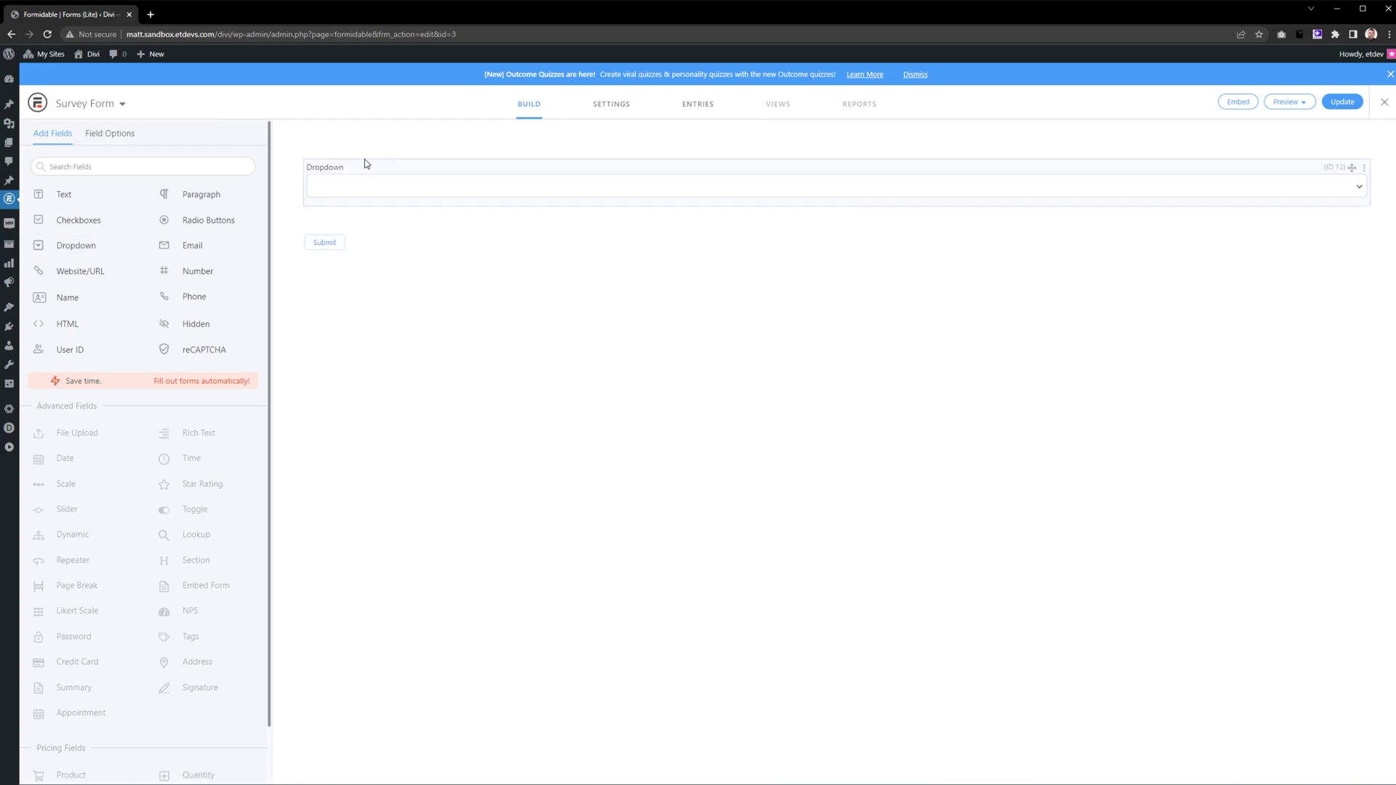
left_click(386, 178)
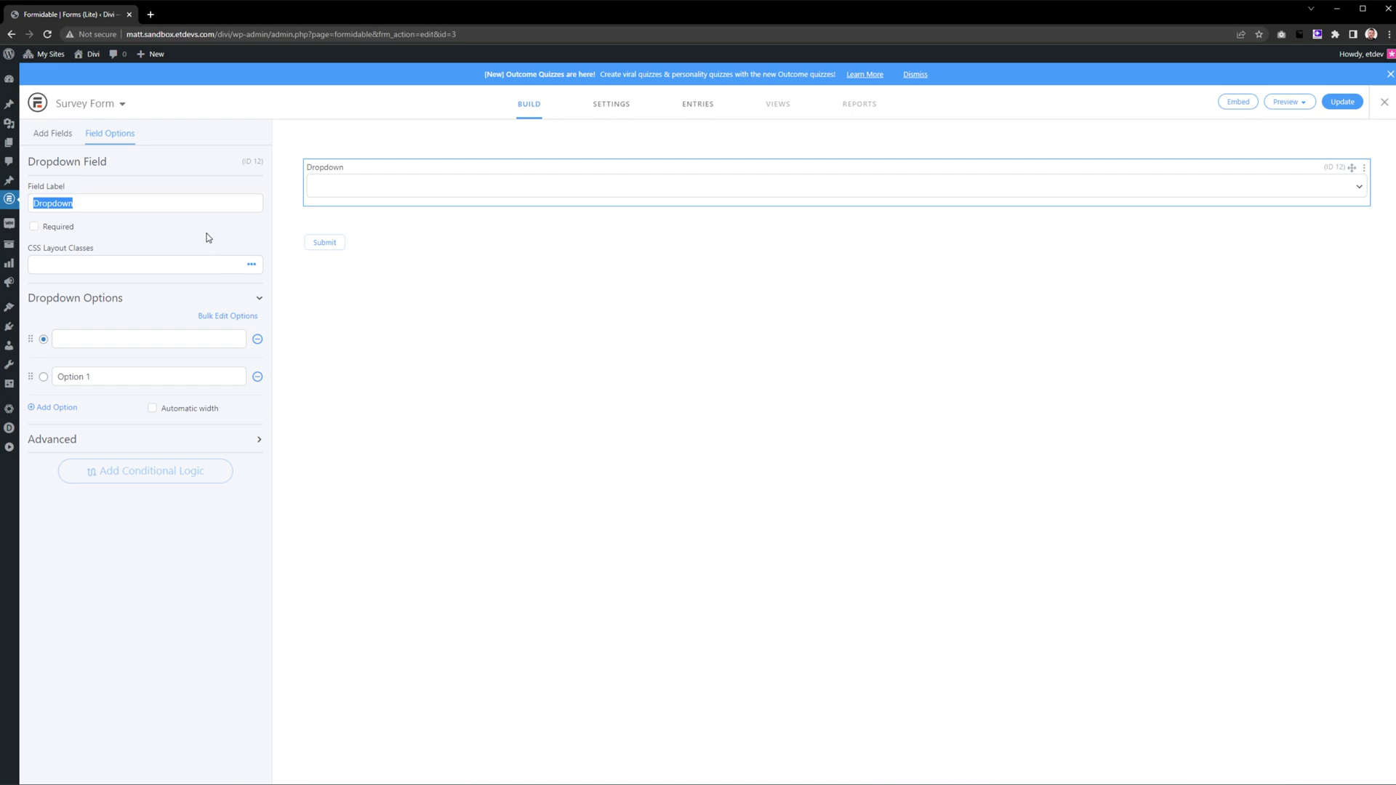
type("Which upcoming product are you most interested in?")
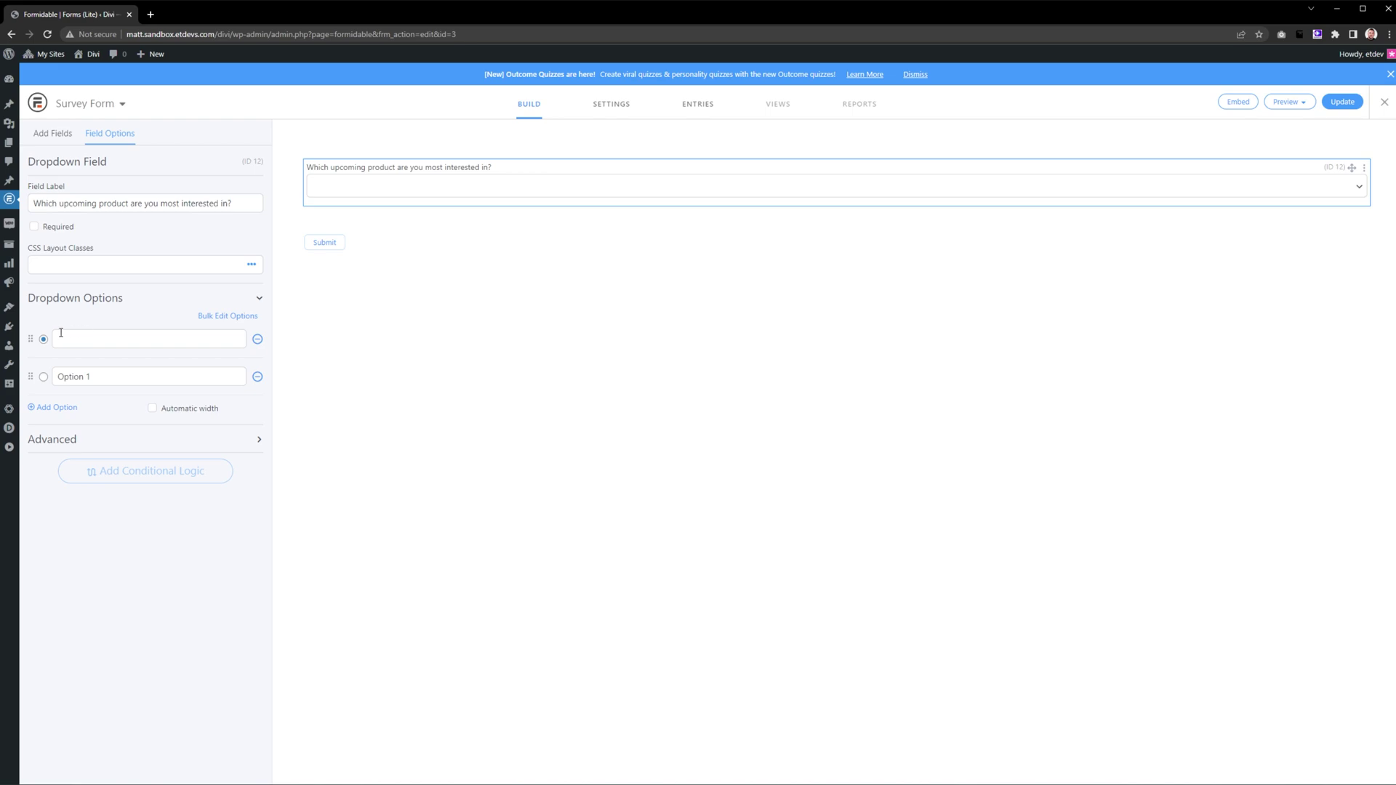
type("Choose one")
key("ctrl+a")
type("Tablet Case")
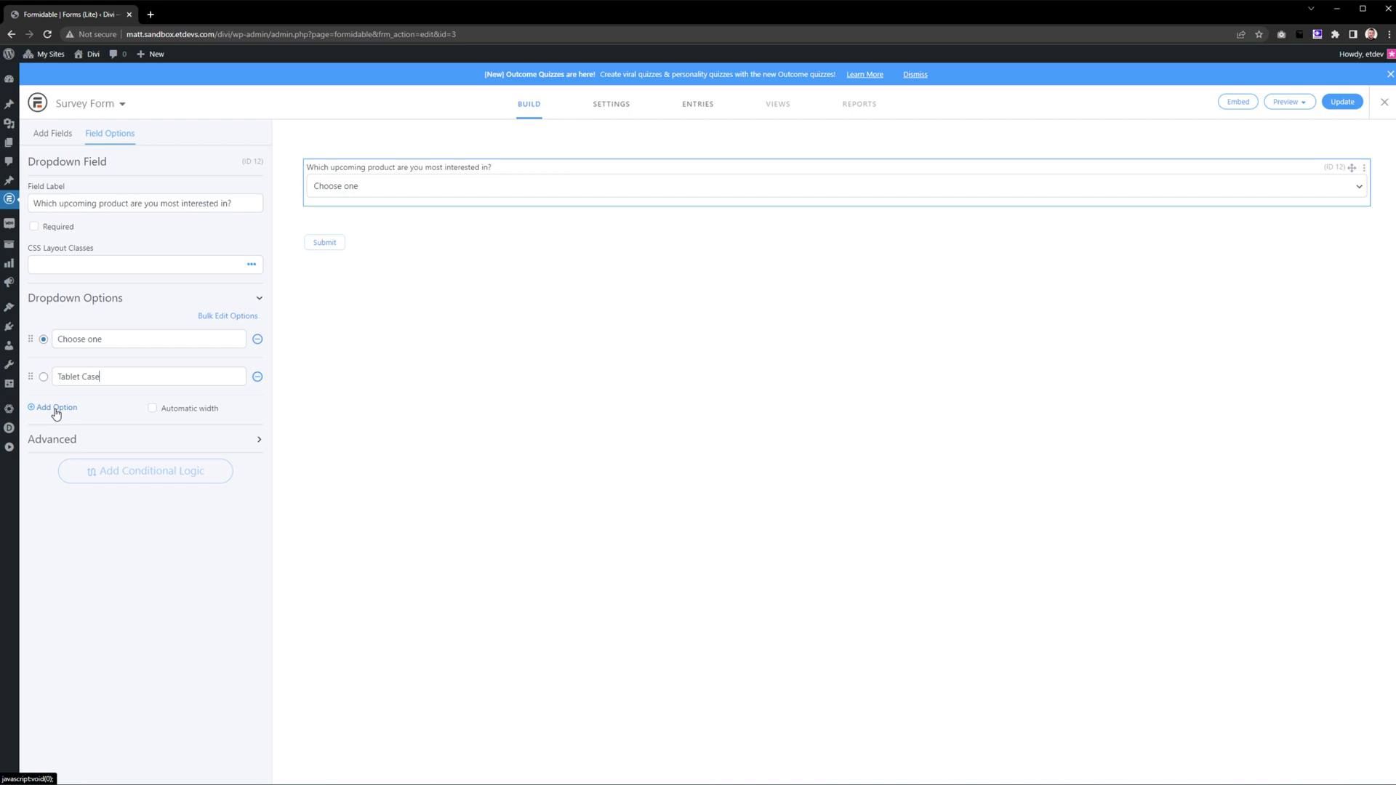
Add three more dropdown options: Laptop Case, Smartphone Case and Mouse Pad
left_click(56, 411)
left_click(56, 449)
left_click(56, 486)
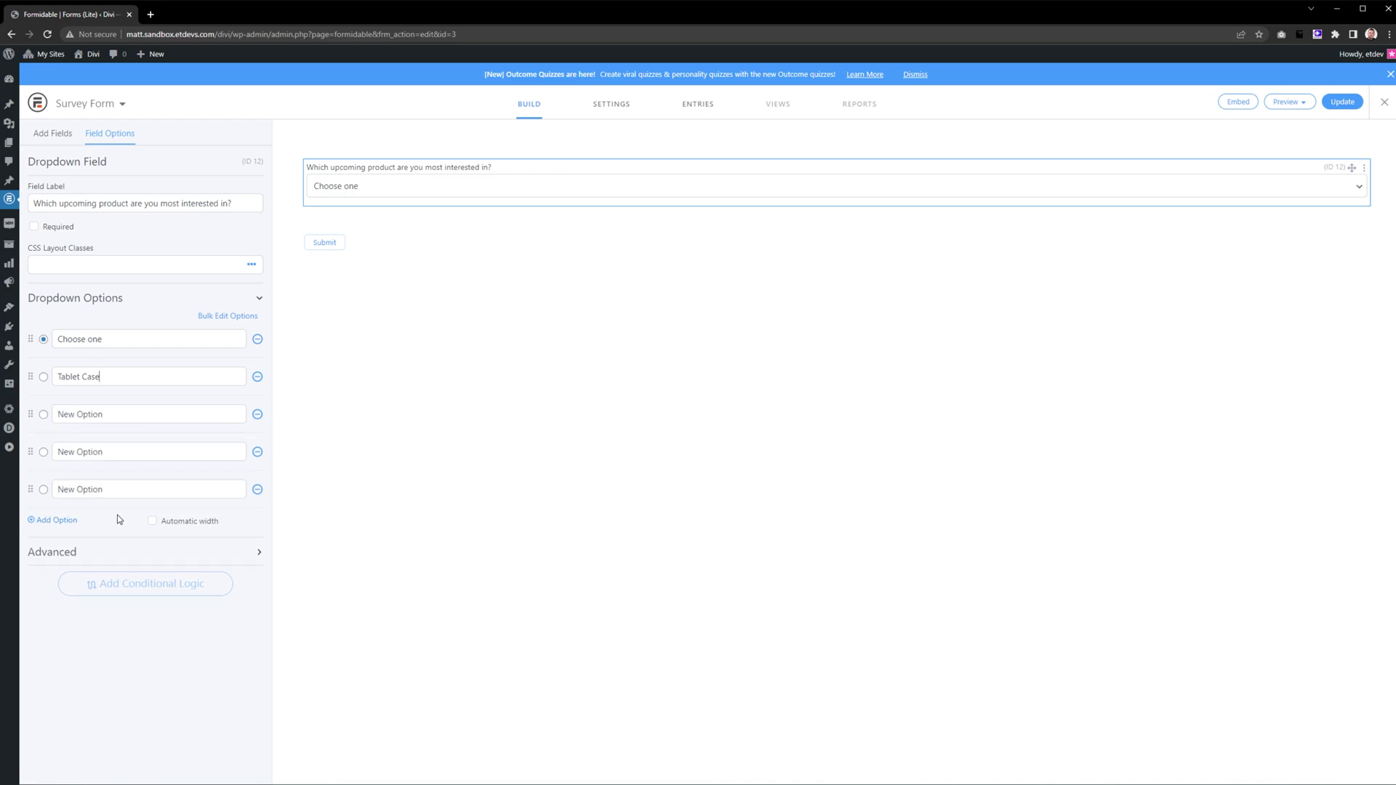
left_click(126, 413)
type("Laptop Case")
key("Tab")
type("Smartphone Case")
key("Tab")
type("Mouse Pad")
Add a second dropdown on options priority with choices Cost, Quality and Color
left_click(57, 137)
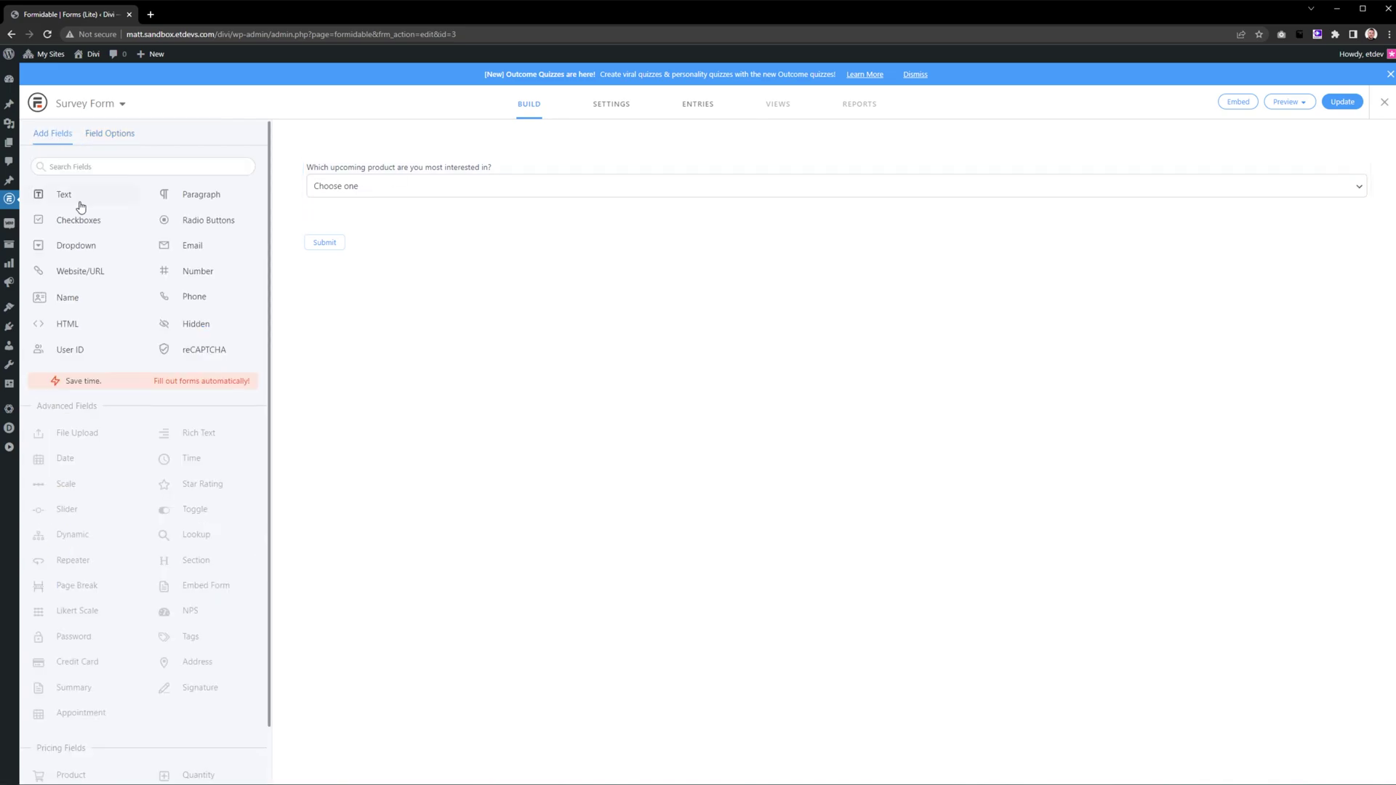
left_click(100, 251)
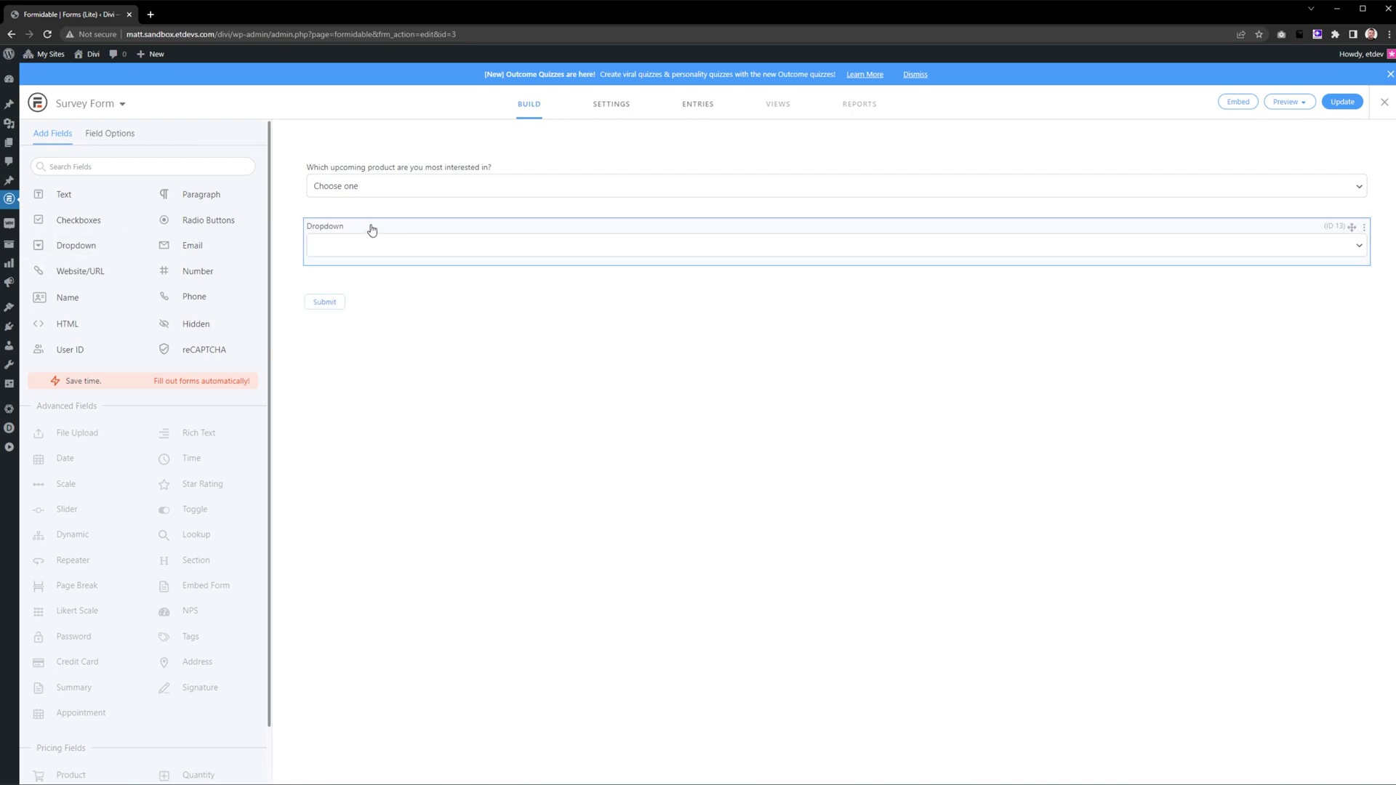
left_click(372, 230)
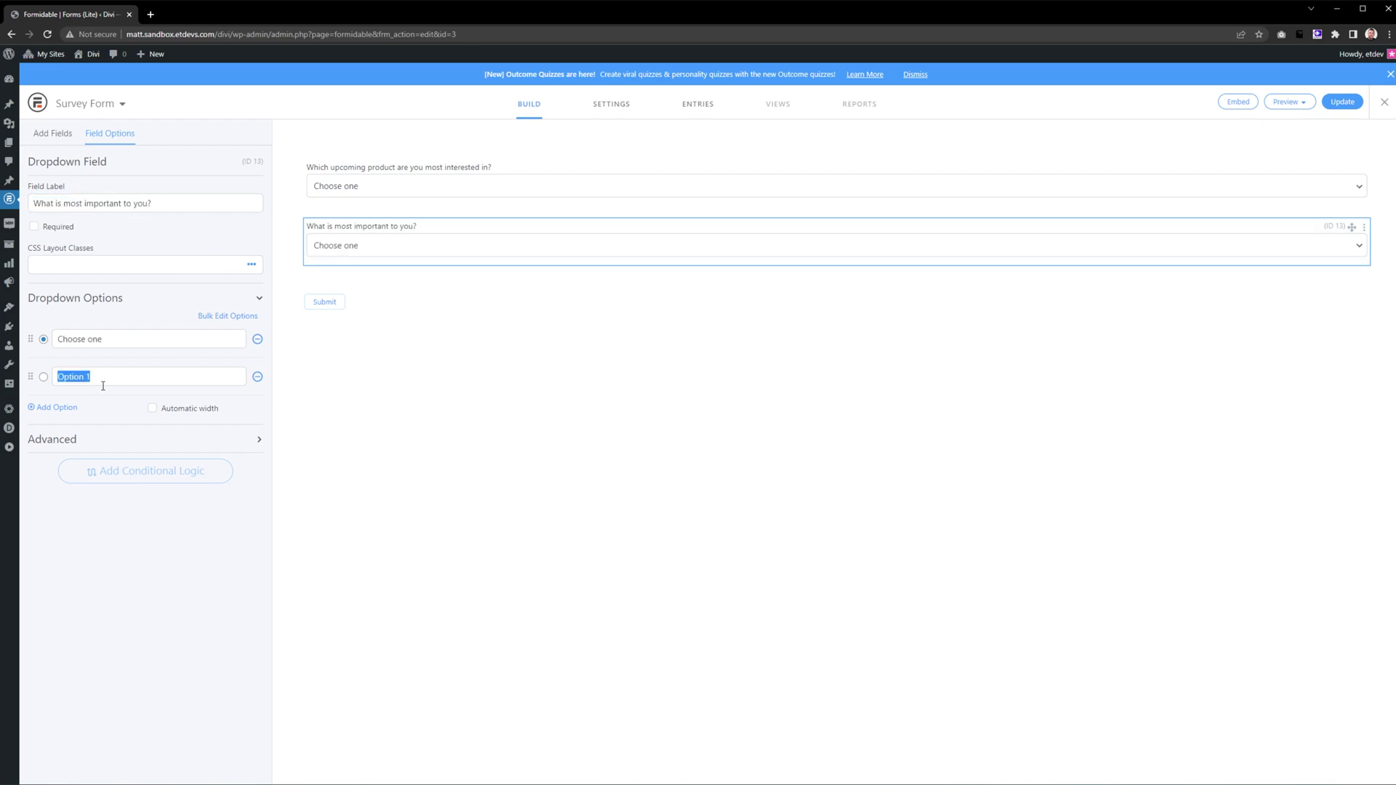
type("Cost")
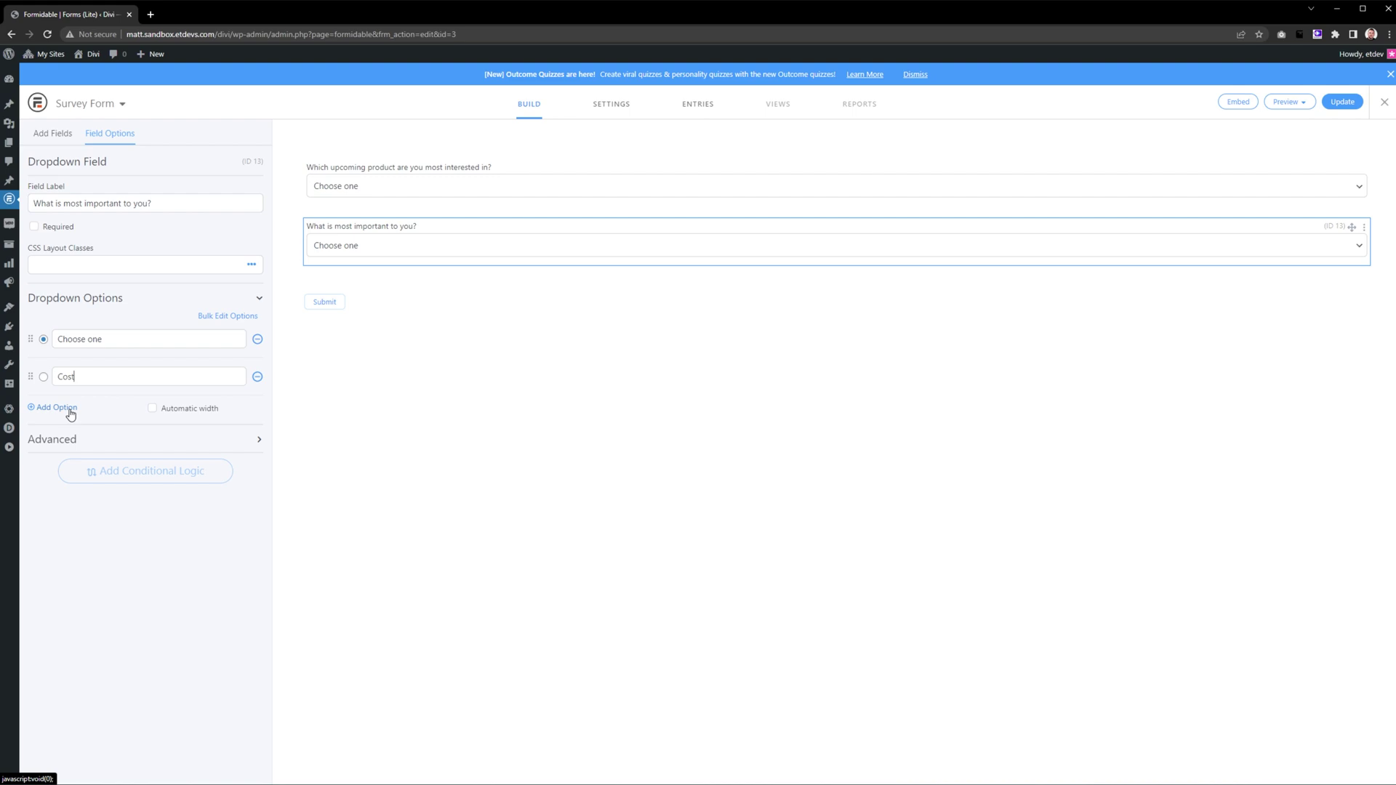
left_click(65, 408)
left_click(61, 446)
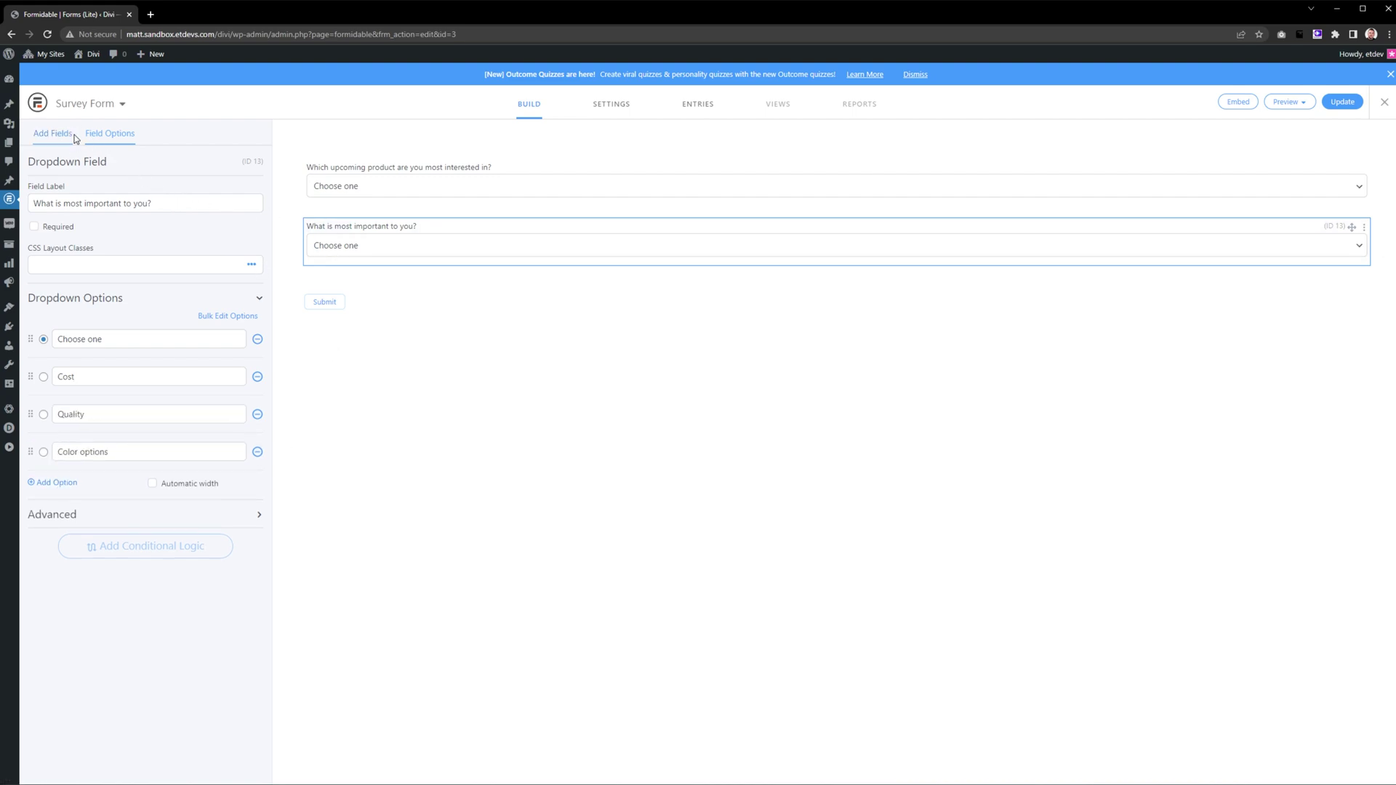
Add a radio question asking which type of leather they would purchase and begin editing its choices
left_click(54, 136)
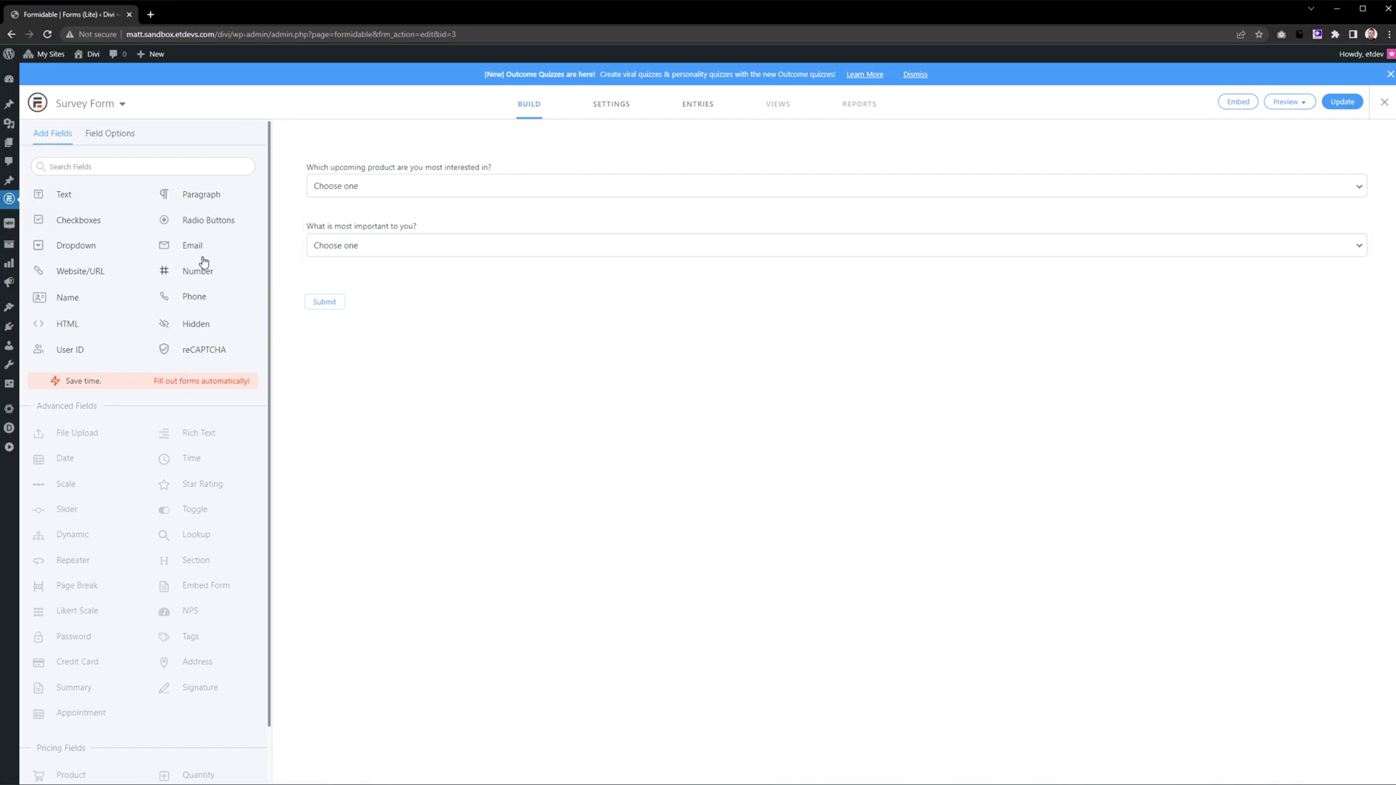
left_click(206, 227)
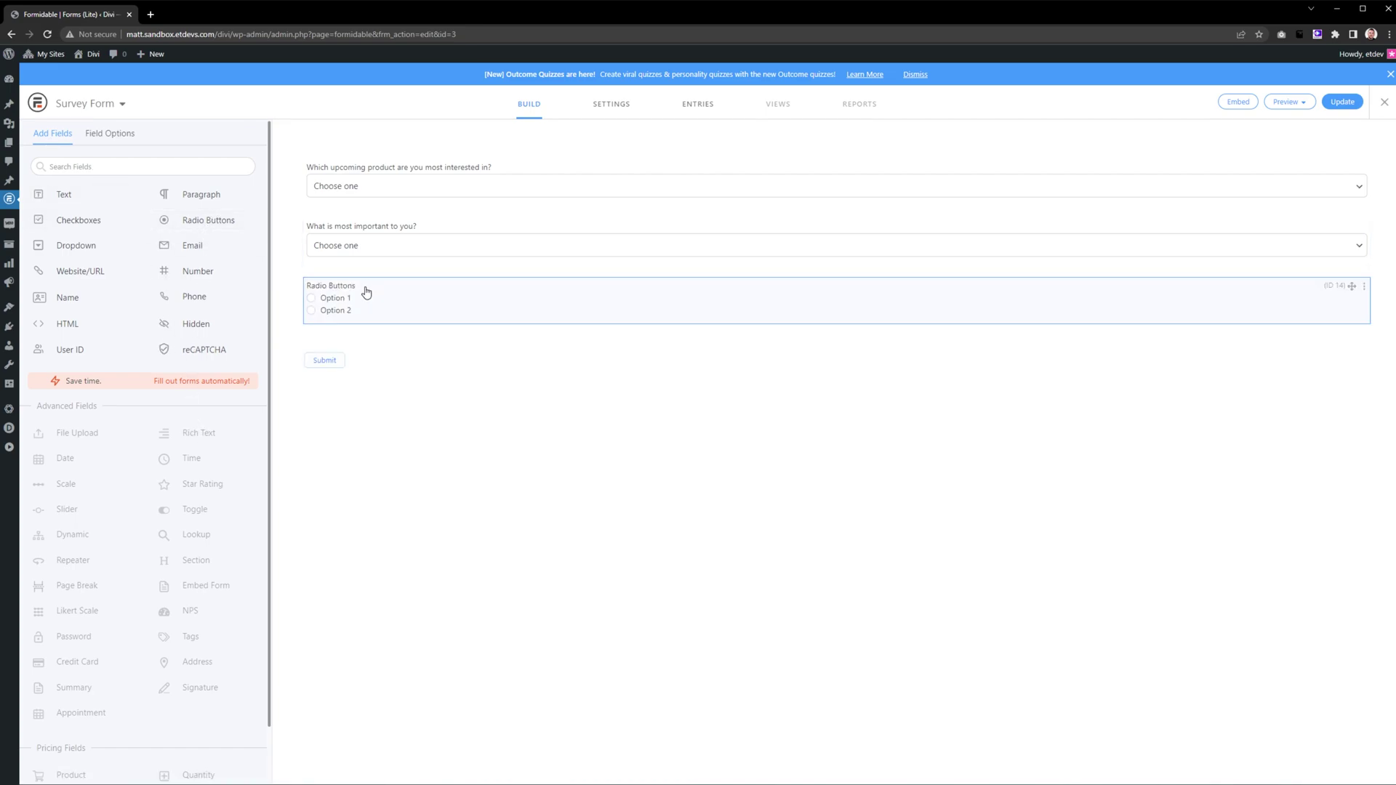
left_click(364, 296)
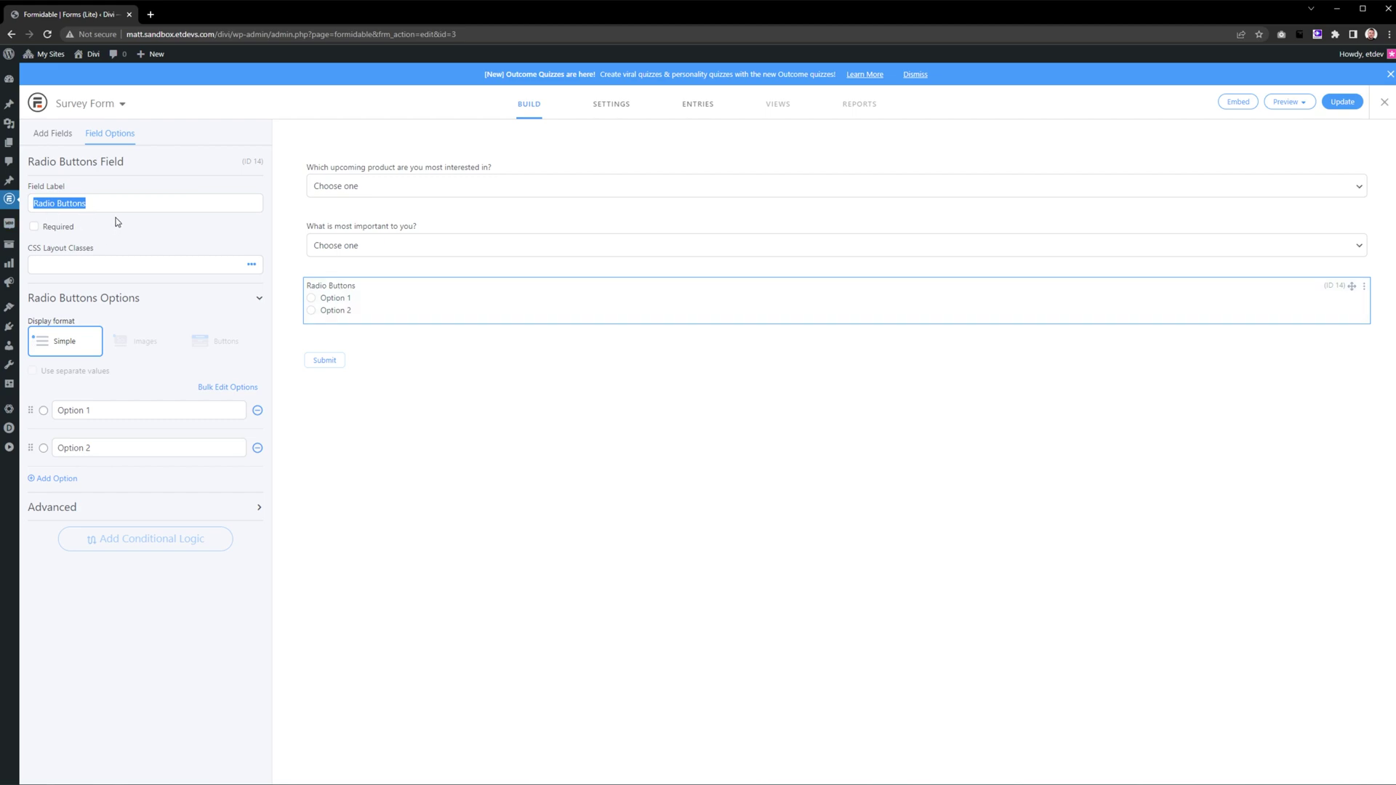
type("Which type of leather would you purchase?")
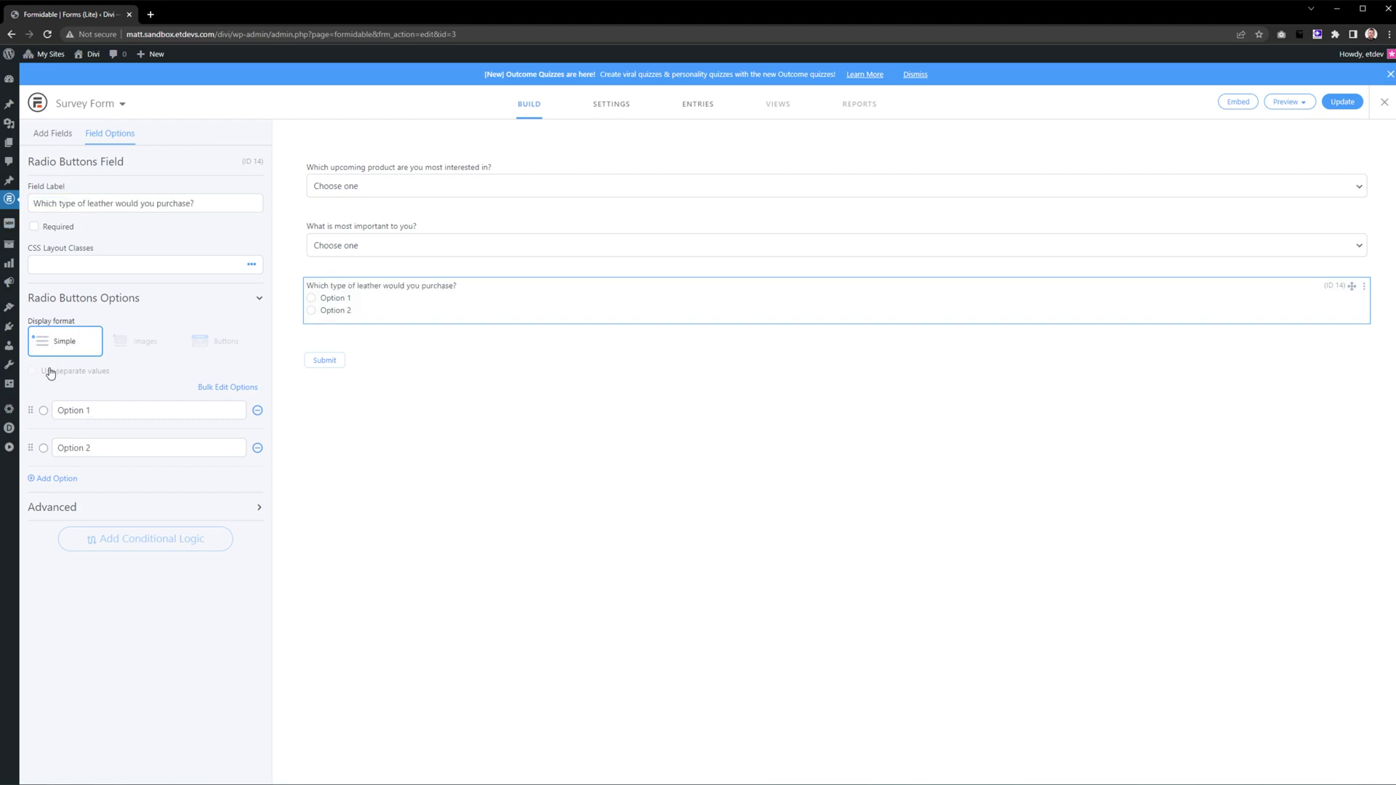
left_click(103, 408)
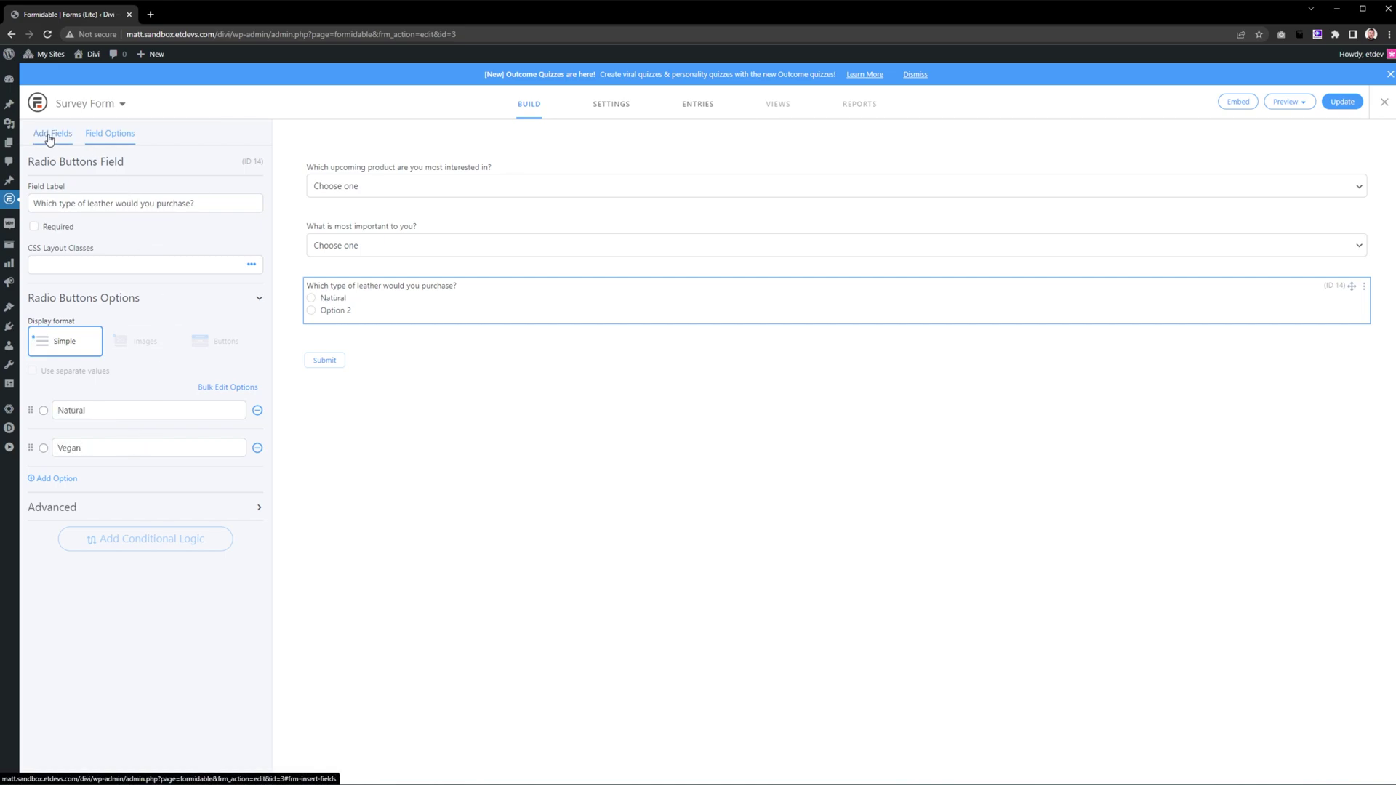
Add a purchase-frequency dropdown (Once a month through Hardly ever) and update the form
left_click(53, 135)
left_click(102, 250)
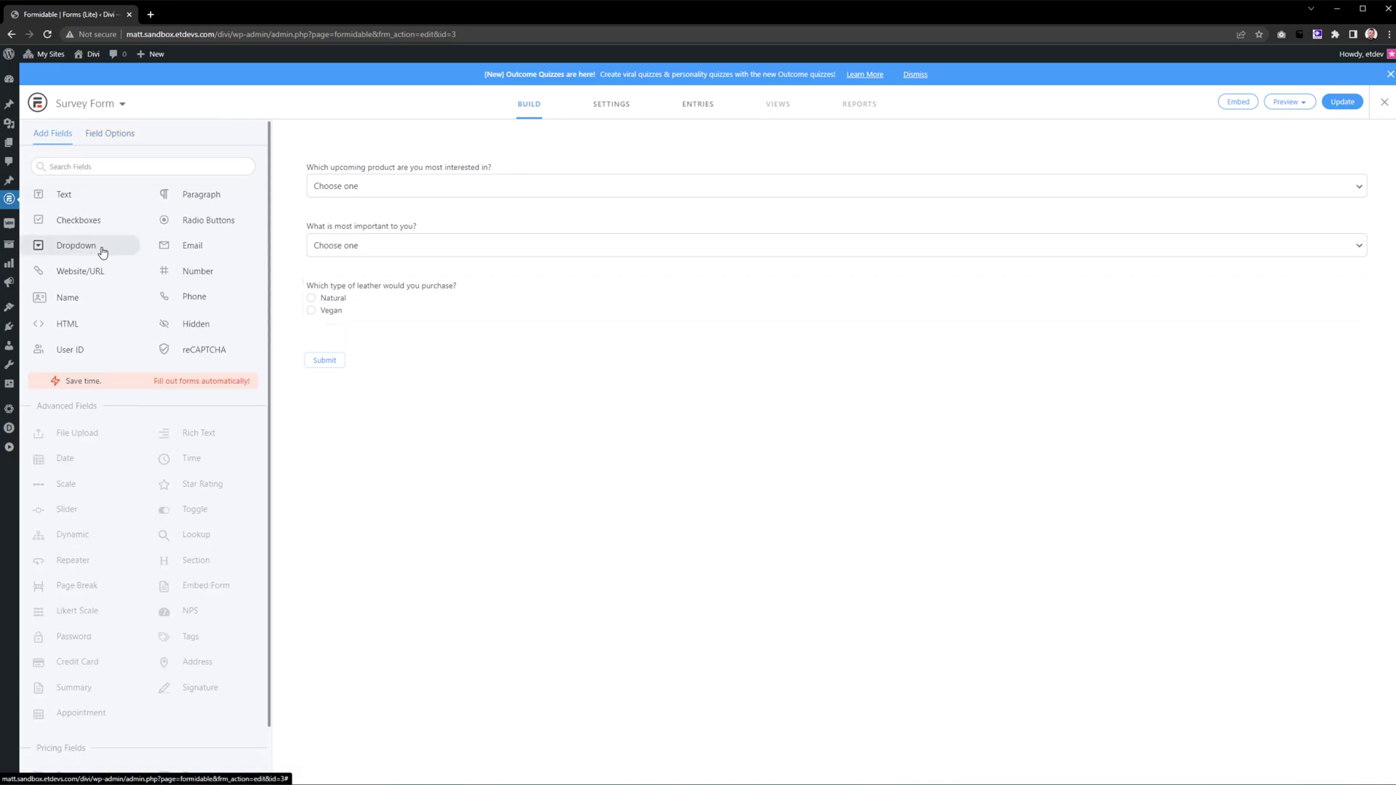
left_click(337, 358)
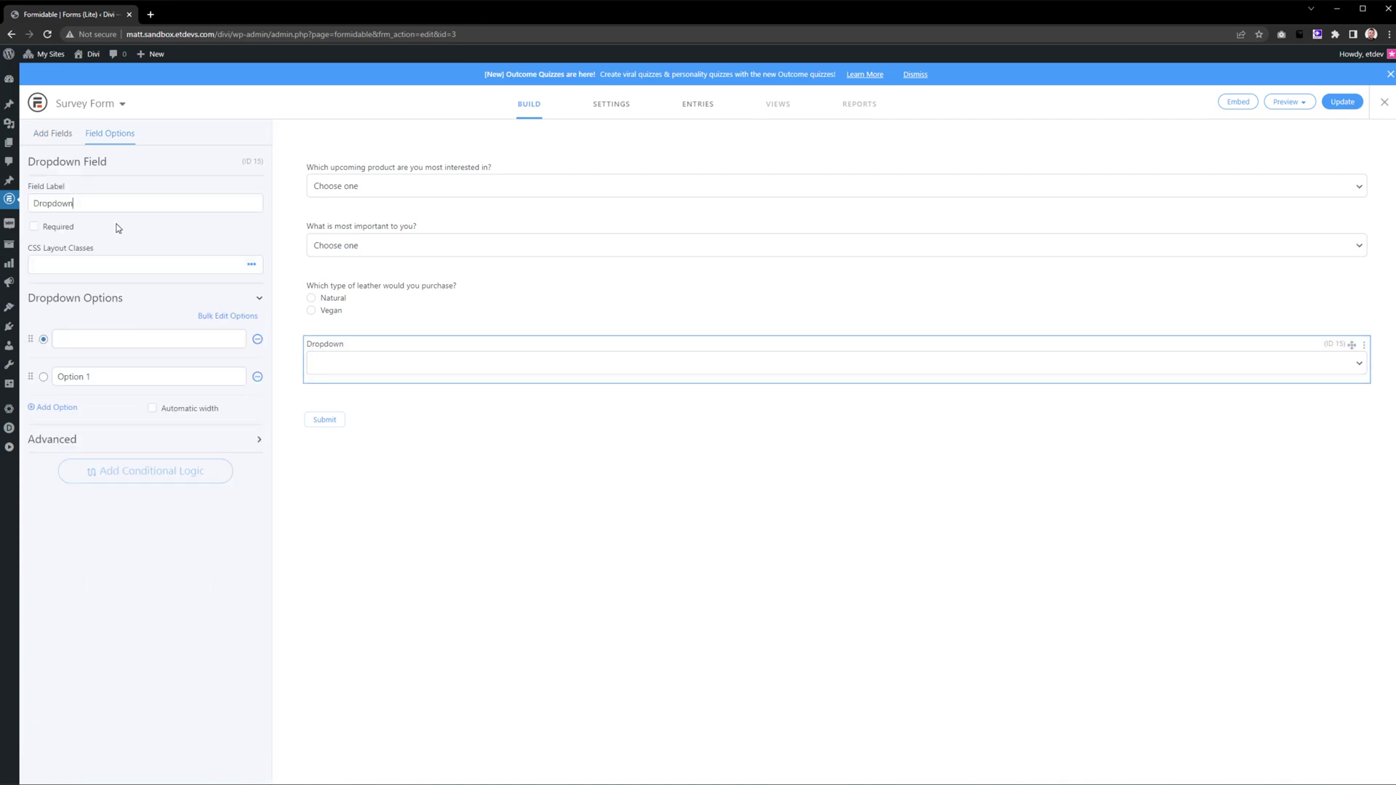
type("c")
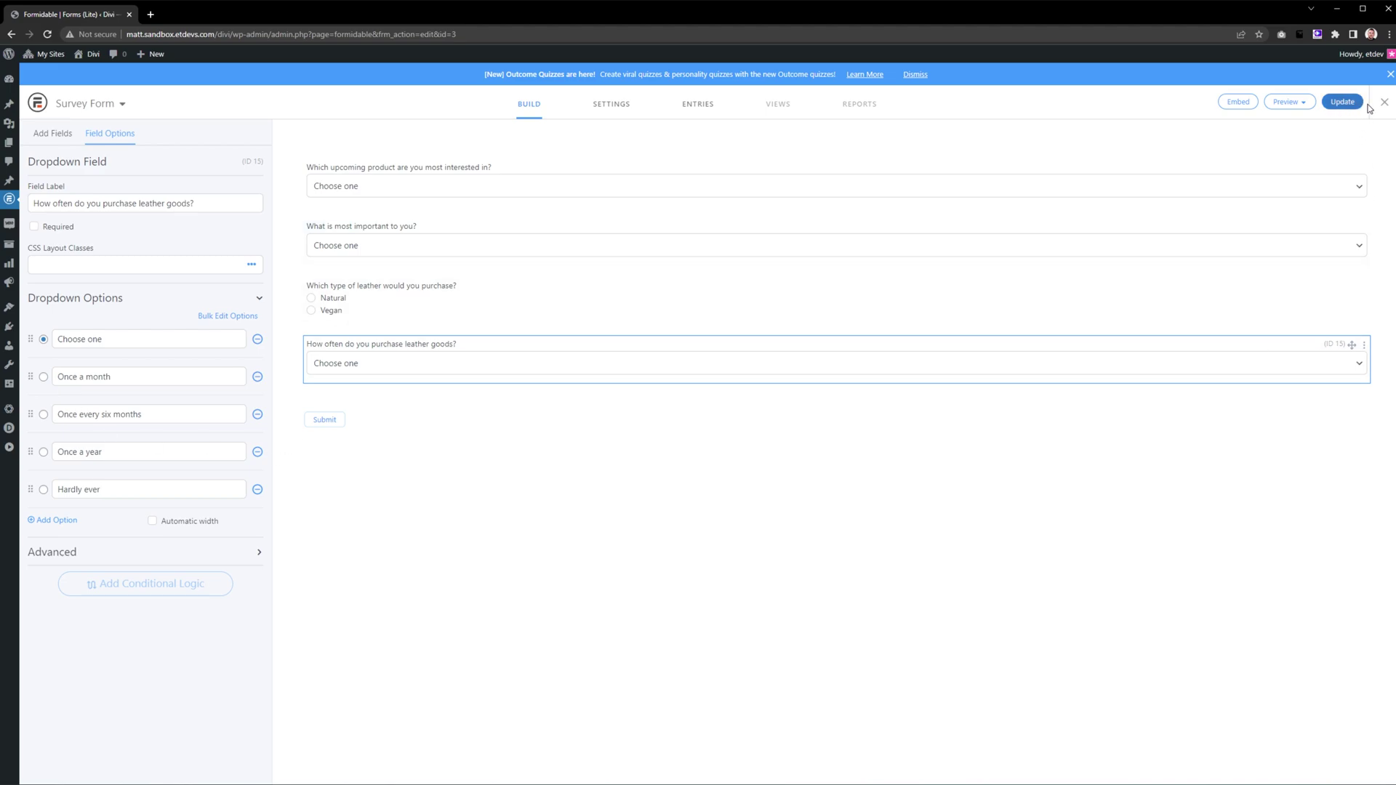
left_click(1343, 105)
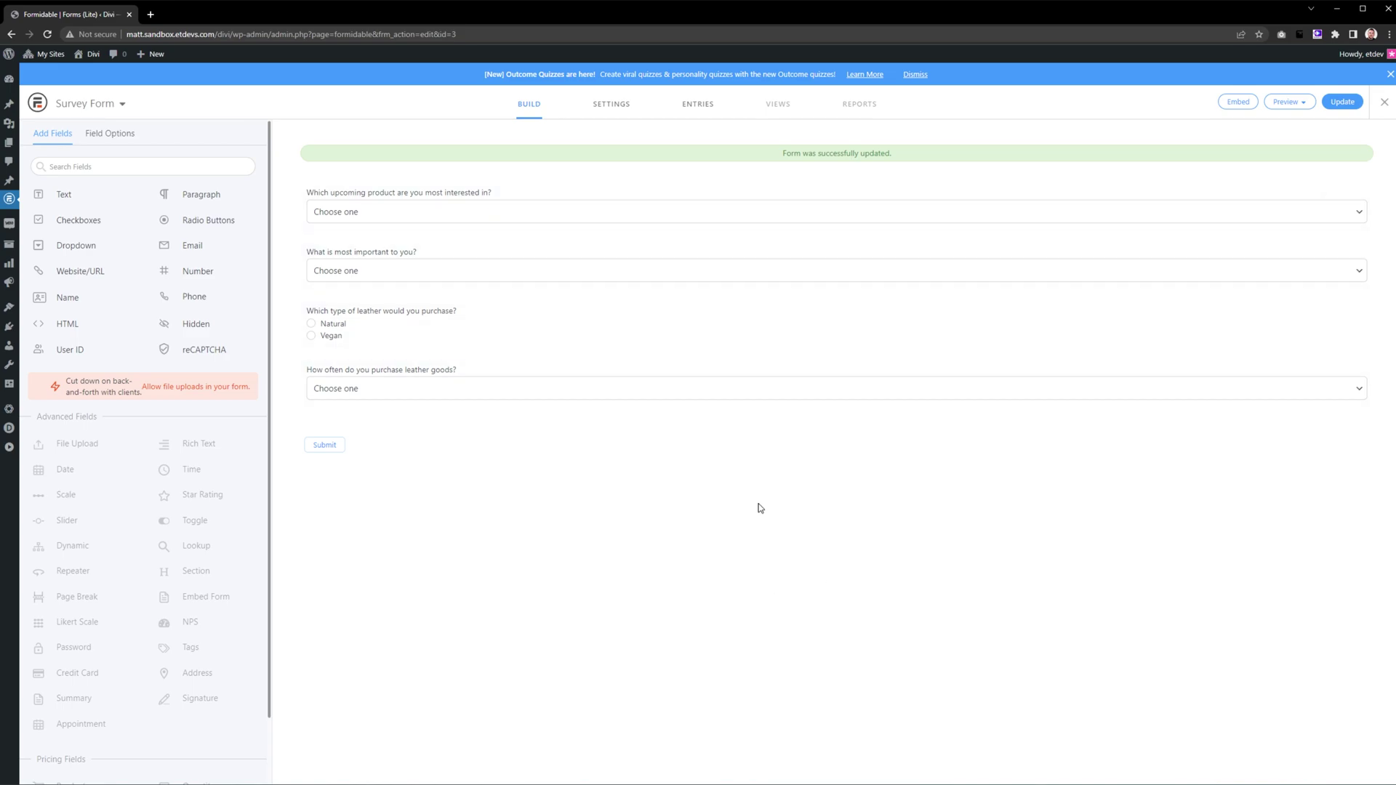
left_click(1290, 102)
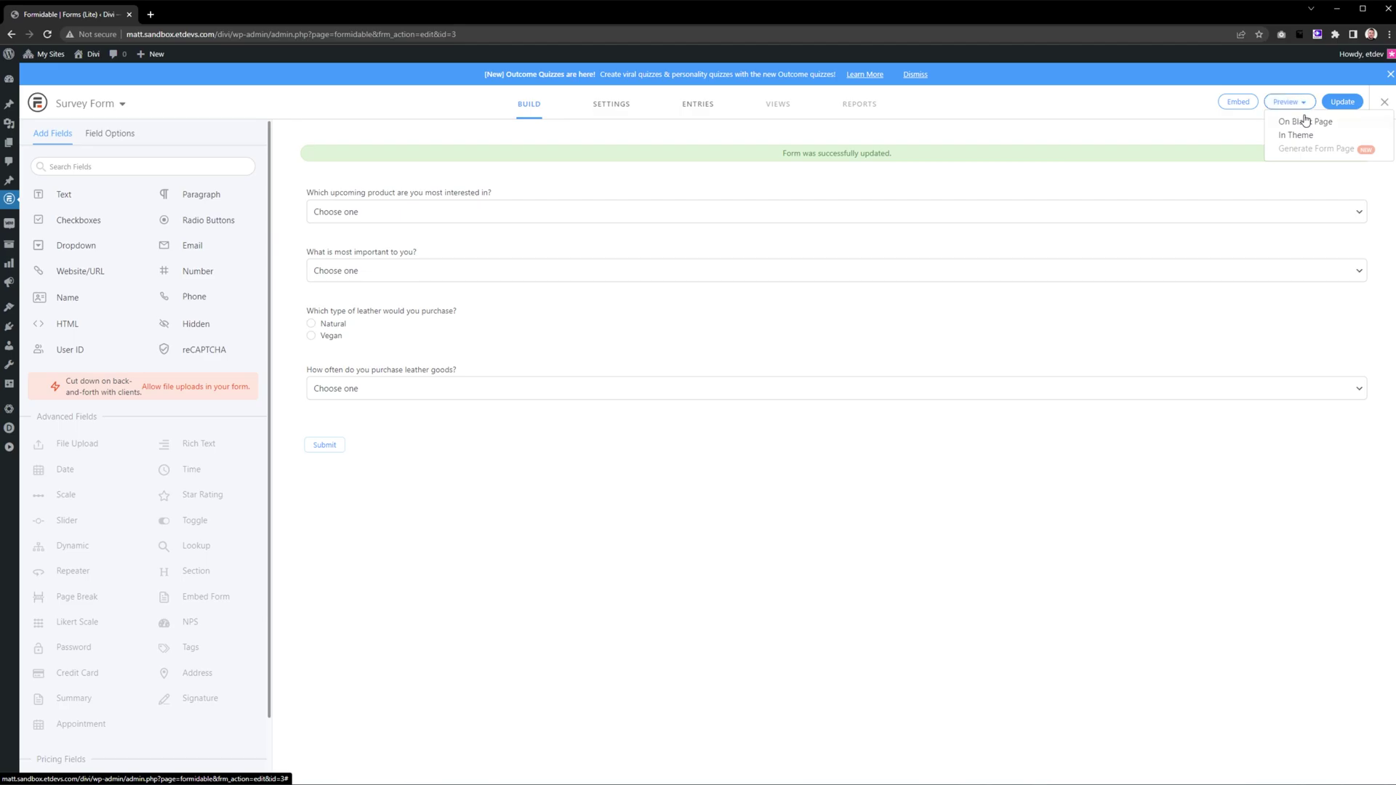
left_click(1301, 119)
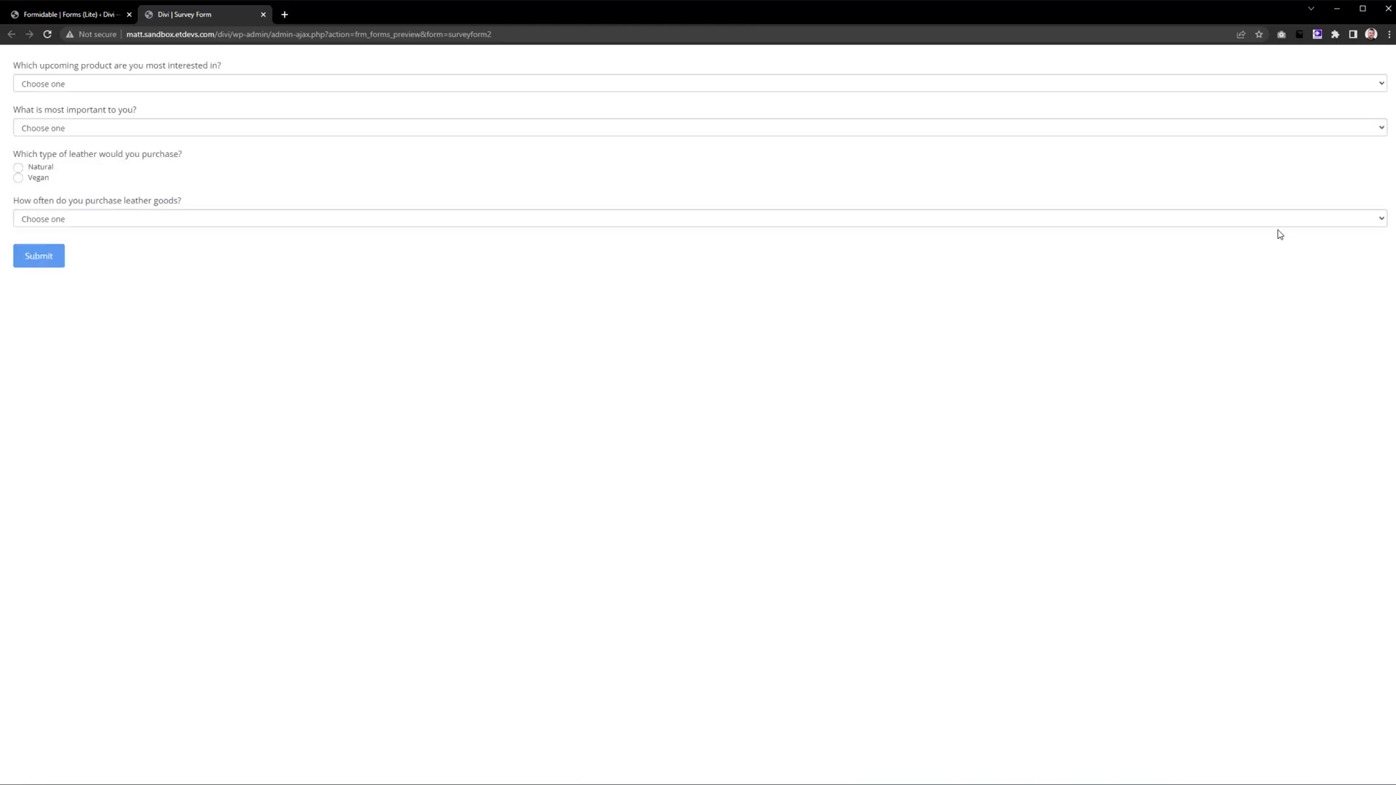
left_click(61, 87)
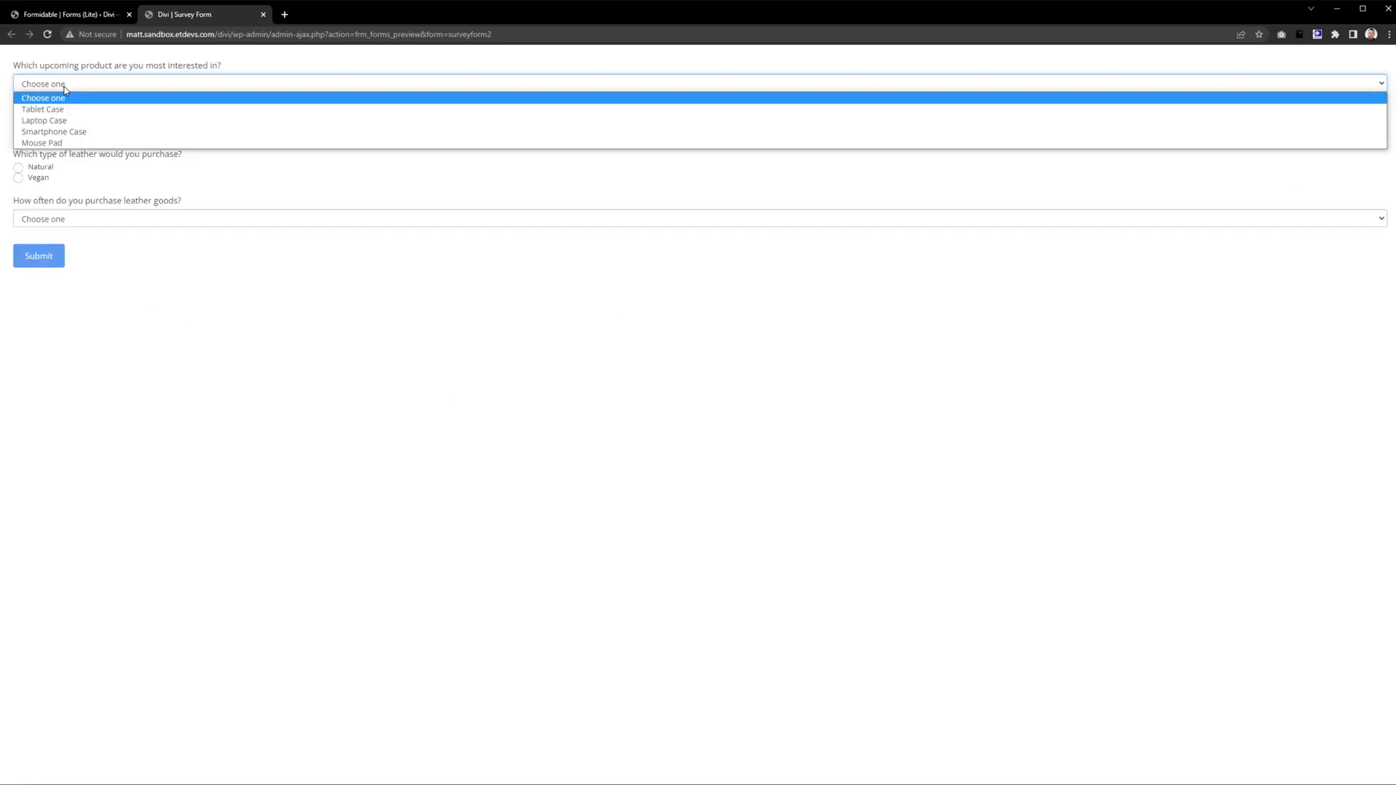
left_click(105, 218)
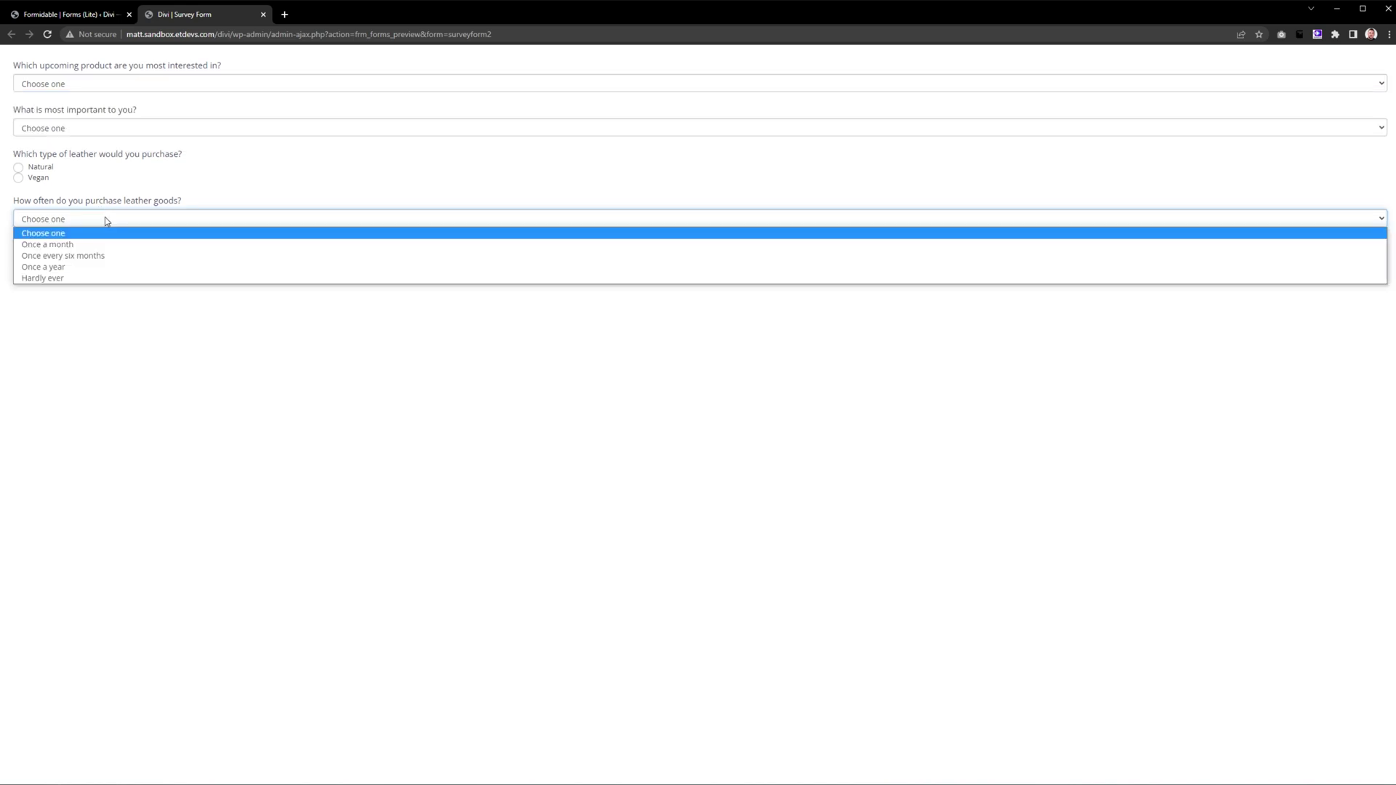
left_click(98, 131)
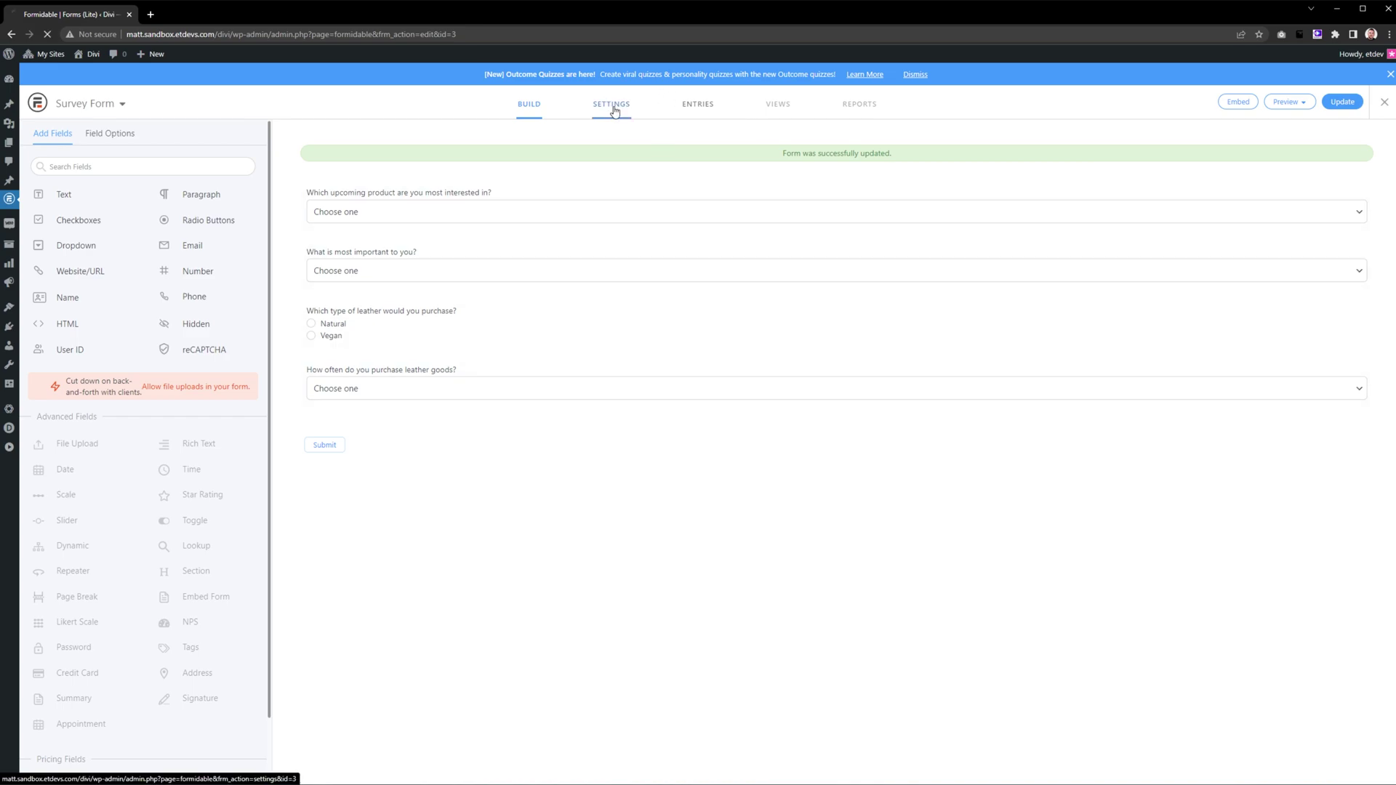
Review the Send Email action under Actions & Notifications and save the form settings
left_click(591, 114)
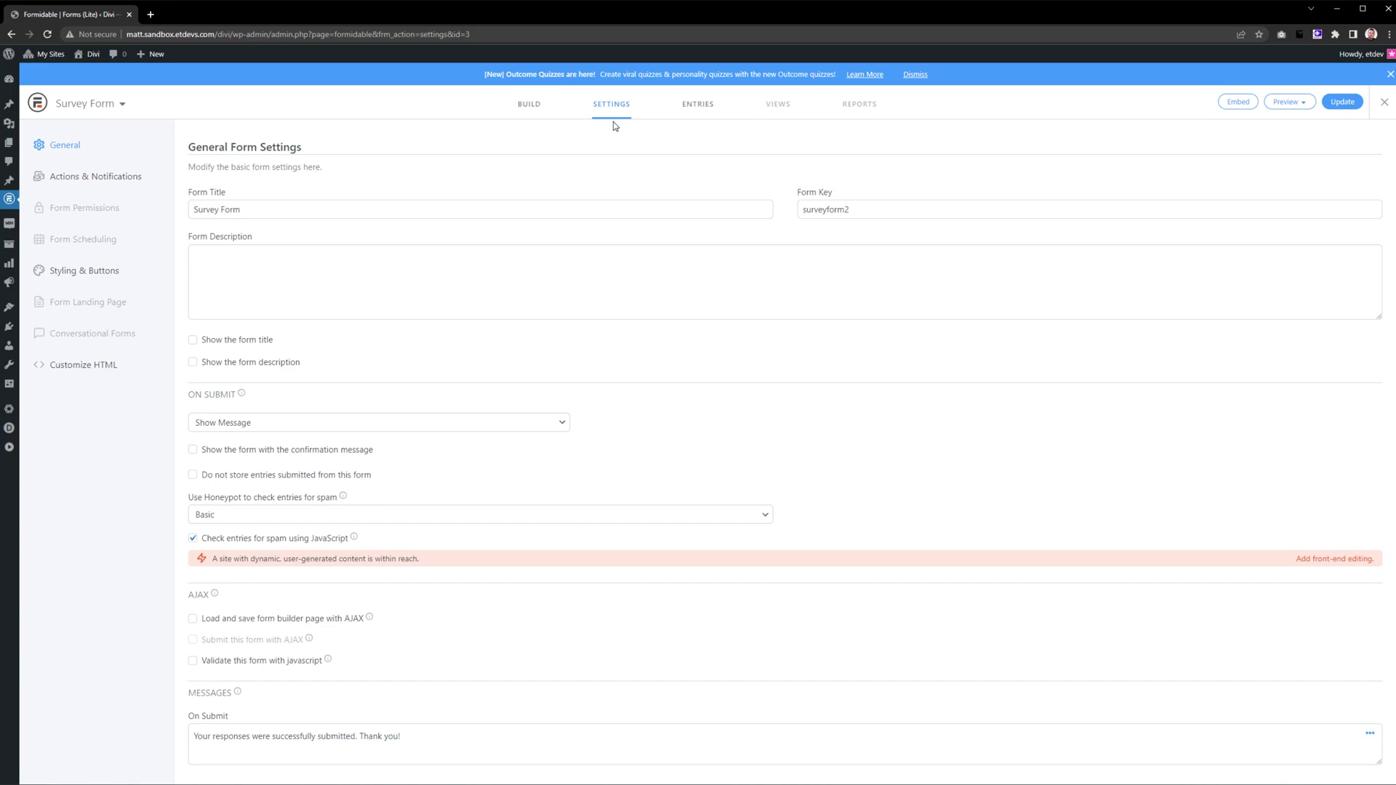
left_click(77, 179)
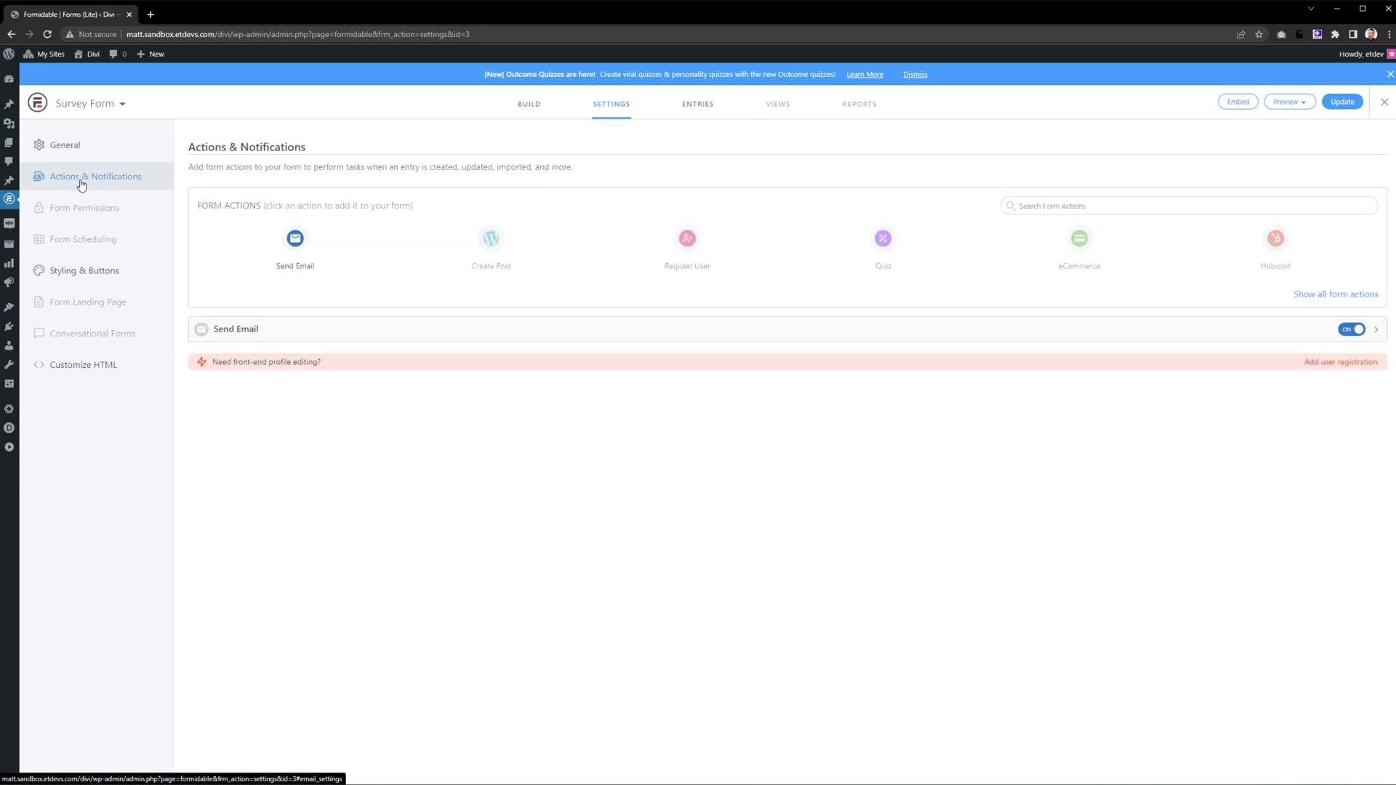
left_click(256, 330)
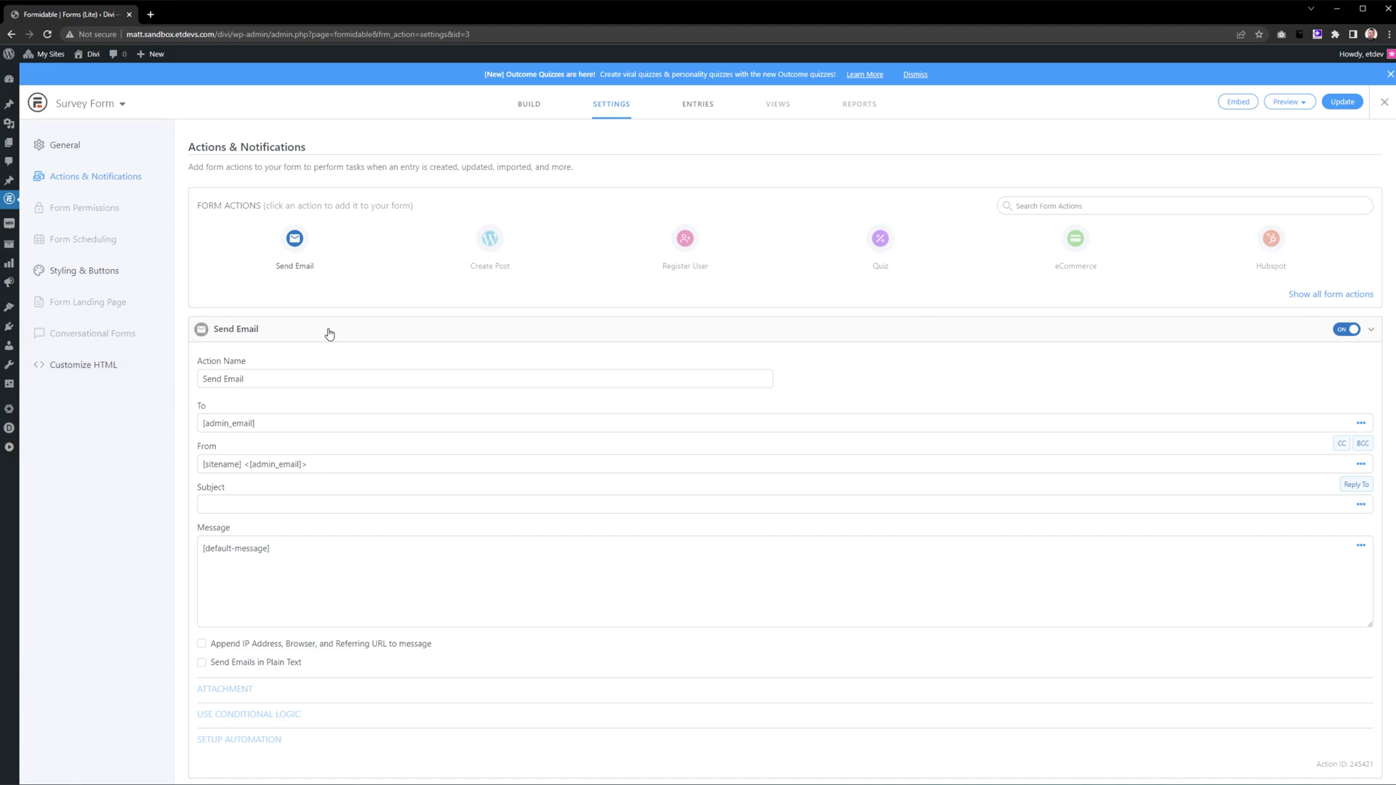
left_click(1340, 102)
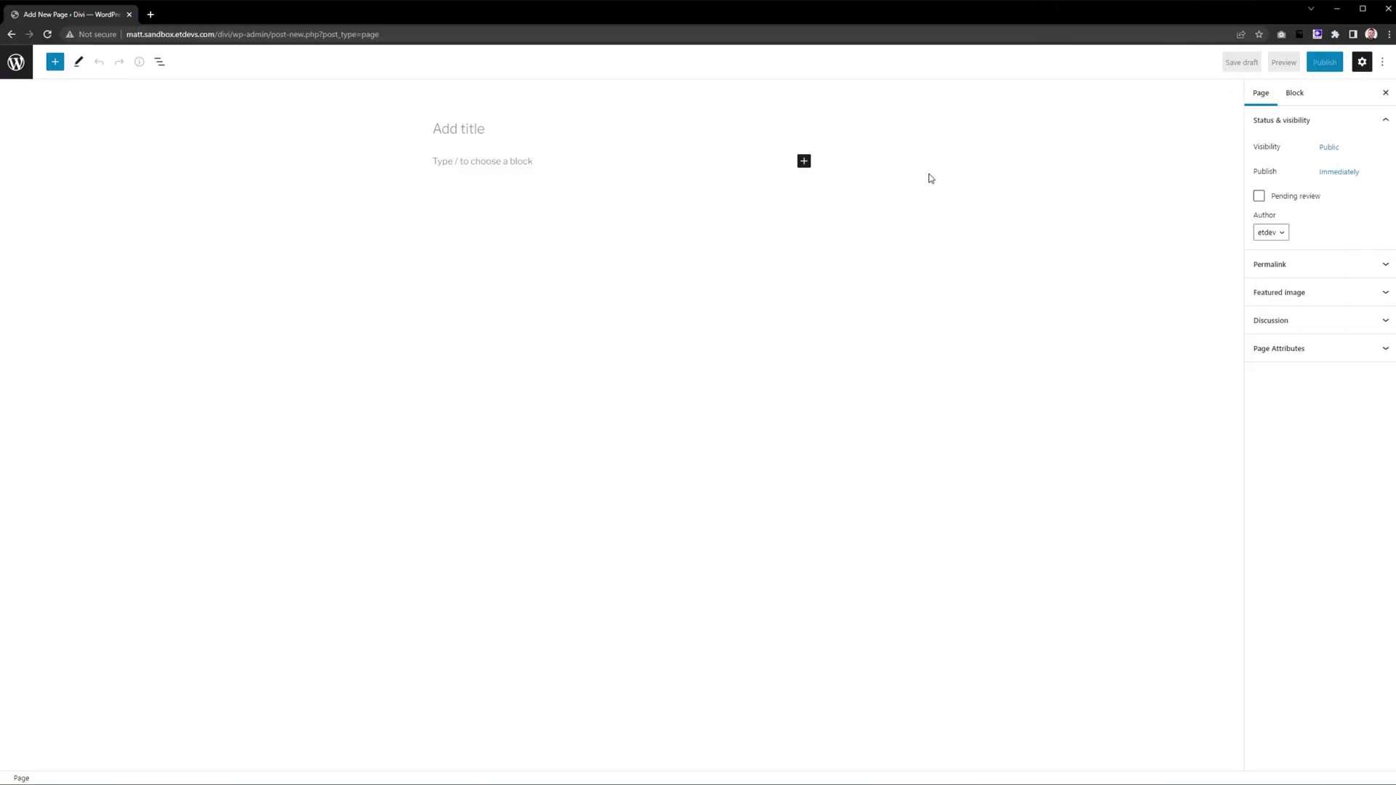
Insert a Formidable Forms block on the new page and select Survey Form in it
left_click(803, 161)
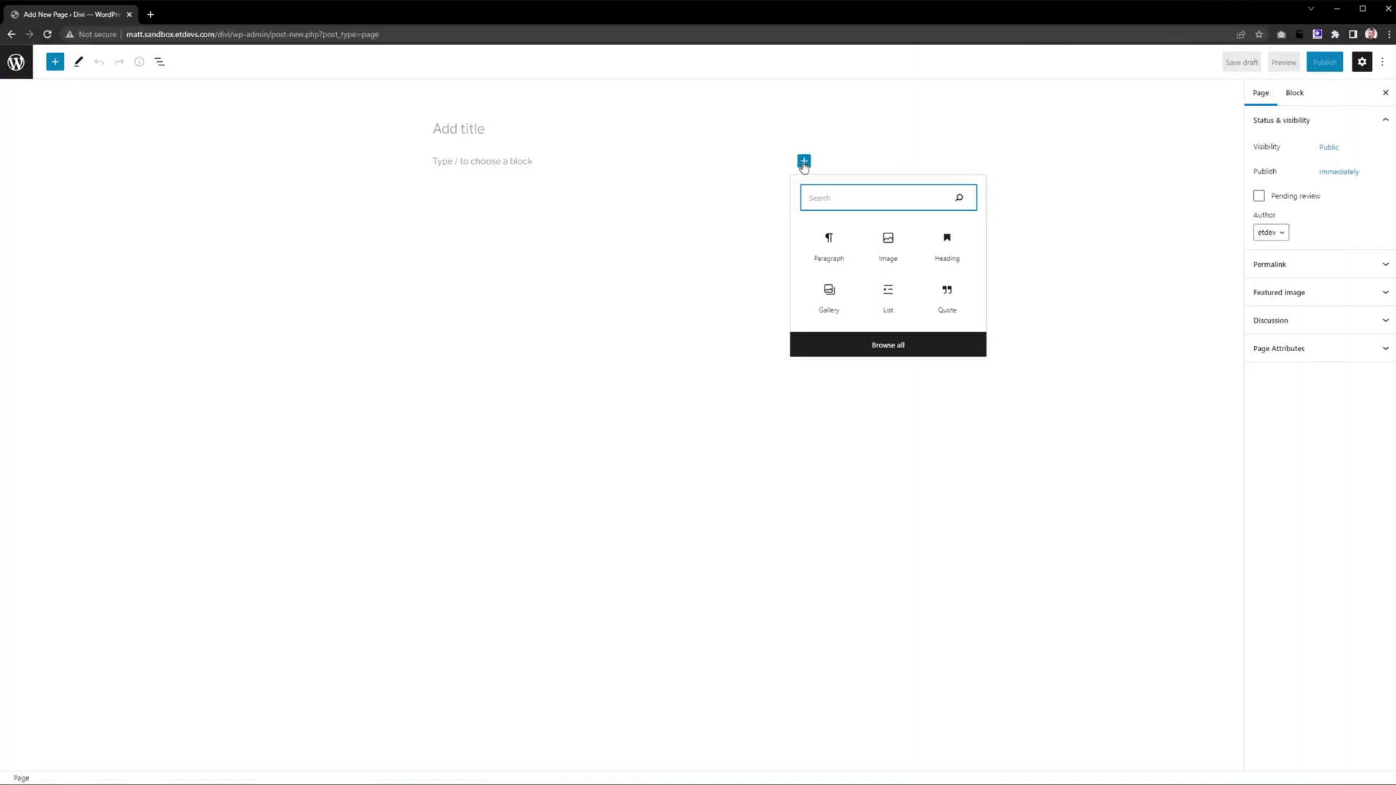
type("form")
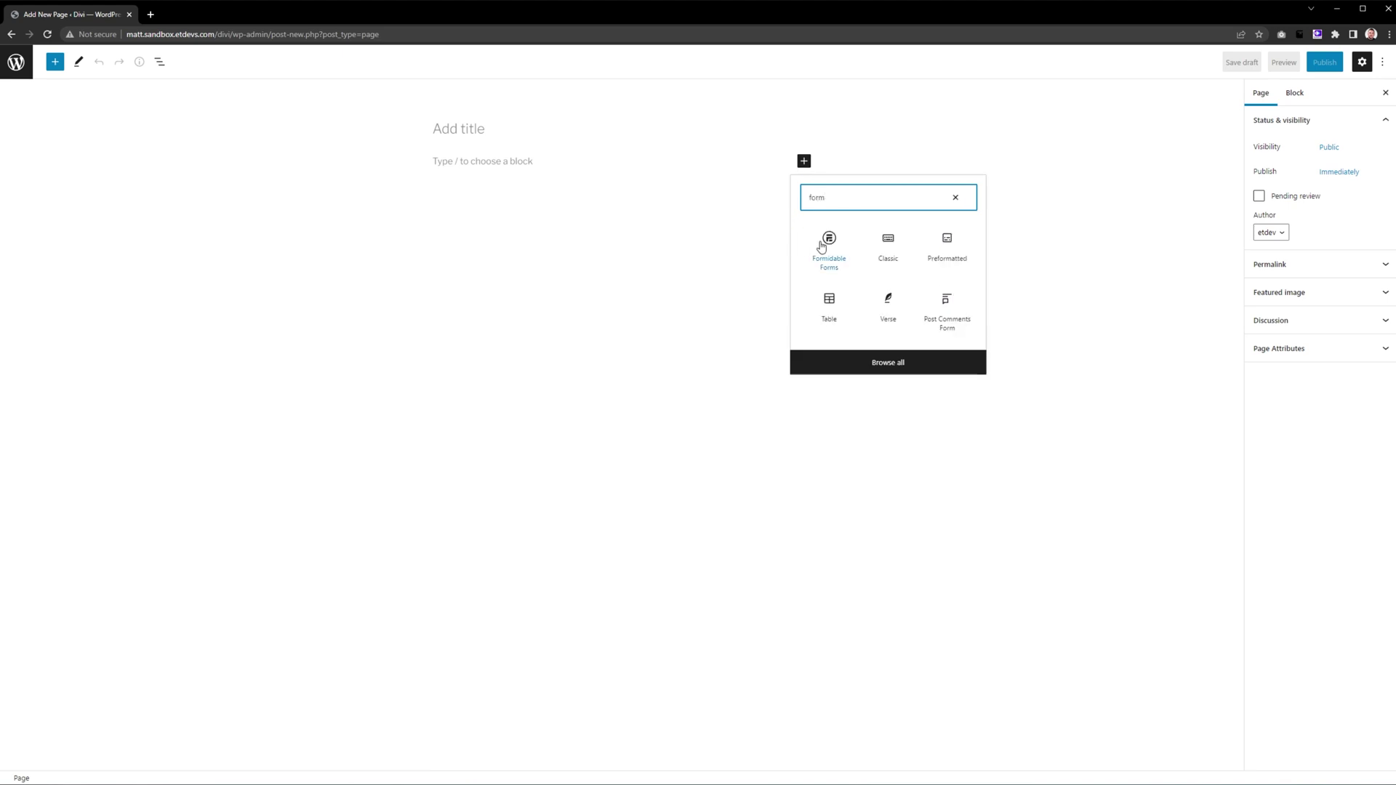
left_click(827, 247)
left_click(640, 282)
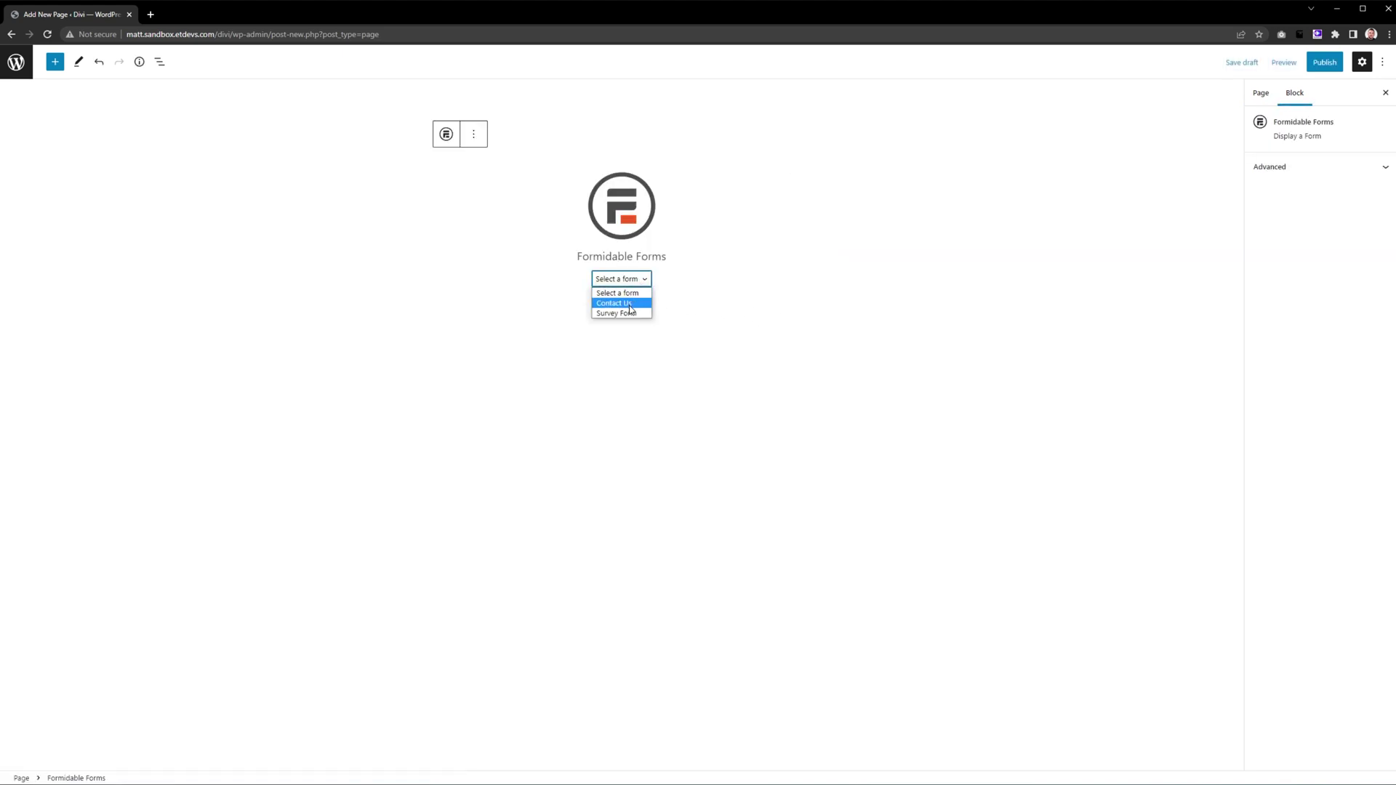
left_click(629, 314)
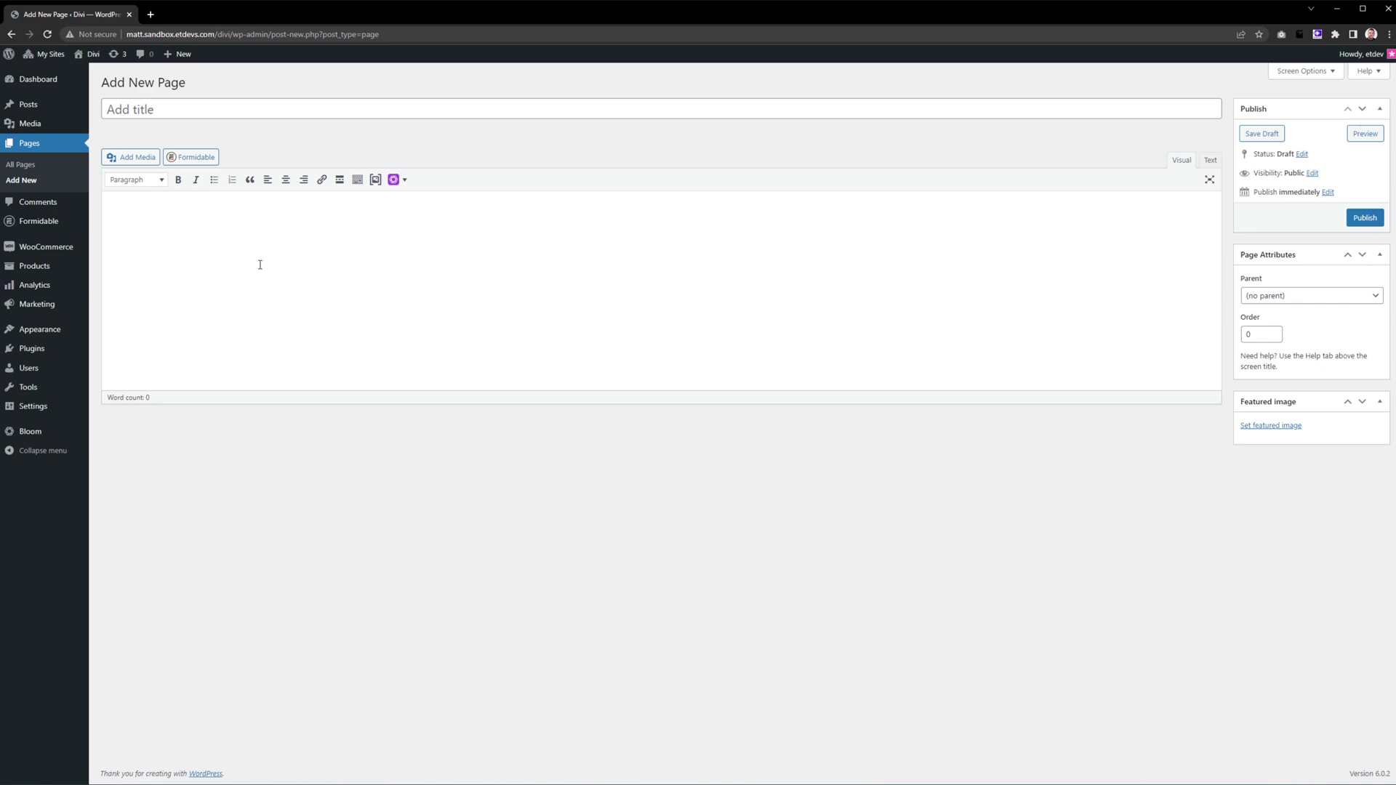
Insert the Survey Form shortcode into the page via the classic editor's Formidable button
left_click(195, 158)
left_click(253, 108)
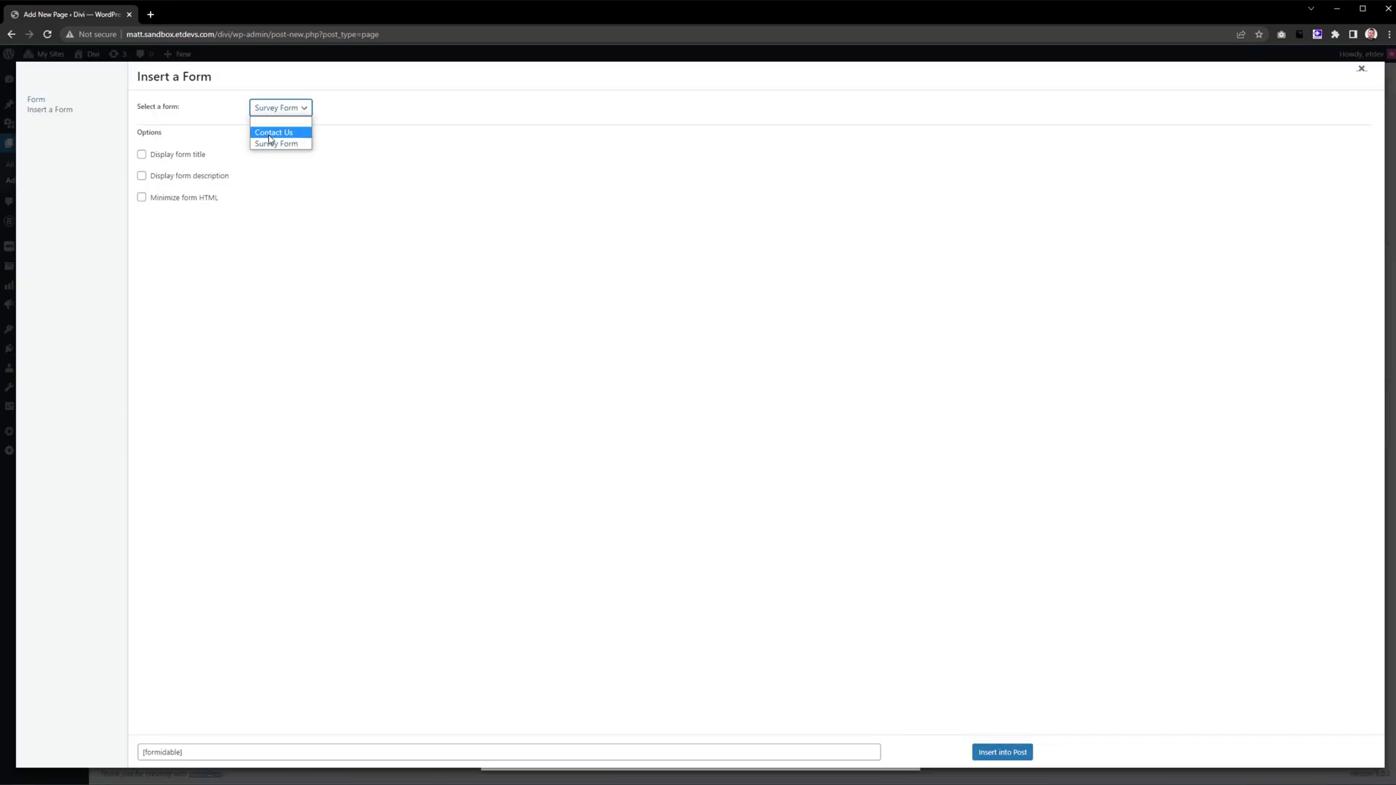
left_click(270, 144)
left_click(1021, 751)
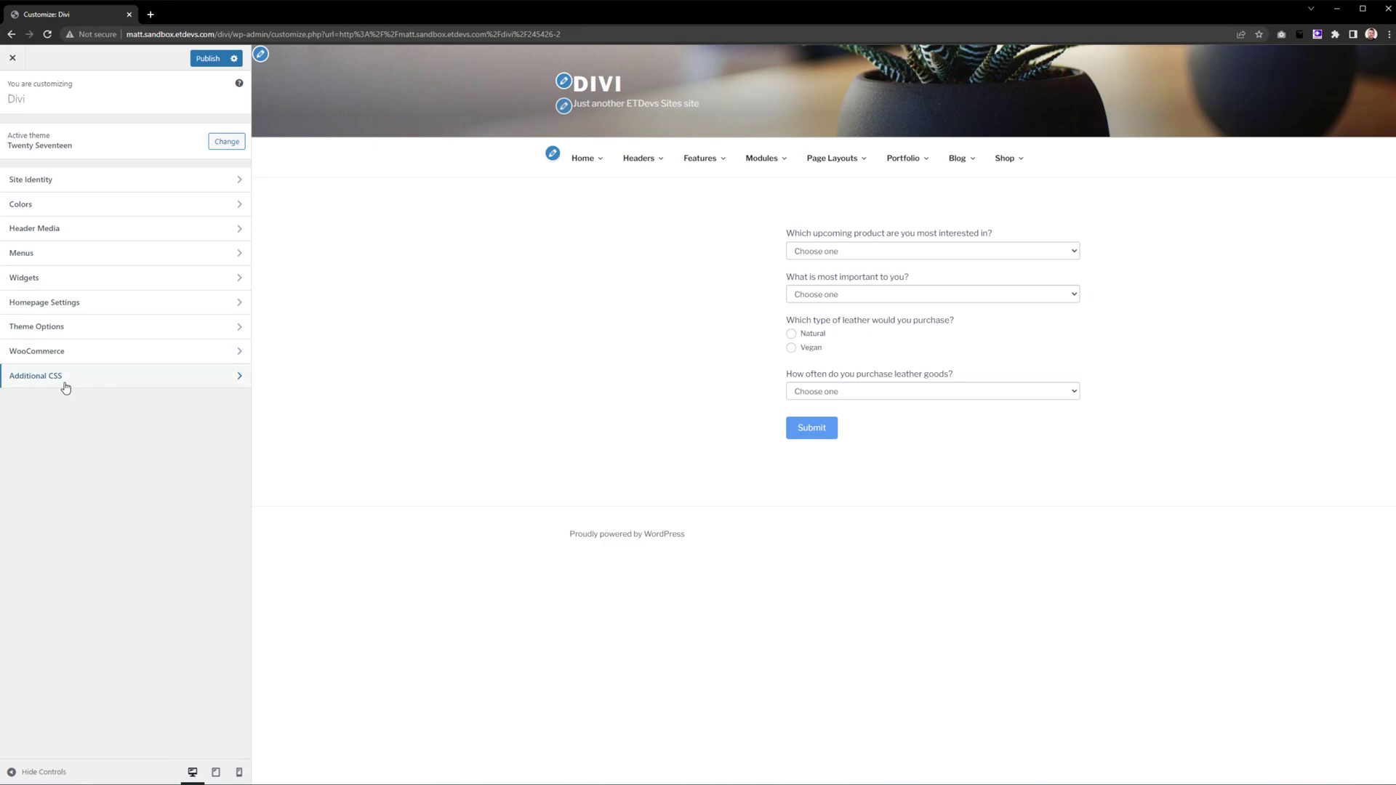
Paste Additional CSS giving the Submit button a #D8B882 background and uppercase text
left_click(65, 388)
left_click(86, 420)
type("/*Formidable form button */  .frm_style_formidable-style.with_frm_style .frm_compact .frm_dropzone.dz-clickable .dz-message, .frm_style_formidable-style.with_frm_style input[type=\"submit\"], .frm_style_formidable-style.with_frm_style .frm_submit input[type=\"button\"], .frm_style_formidable-style.with_frm_style .frm_submit button, .frm_form_submit_style, .frm_style_formidable-style.with_frm_style .frm-edit-page-btn {     font-size: 14px;     background: #D9B882;     border-width: 1px;     border-color: #D9B882;     border-style: solid;     color: #000000;     font-weight: 700;         text-transform:uppercase;     border-radius: 0;     padding: 15px 80px; }")
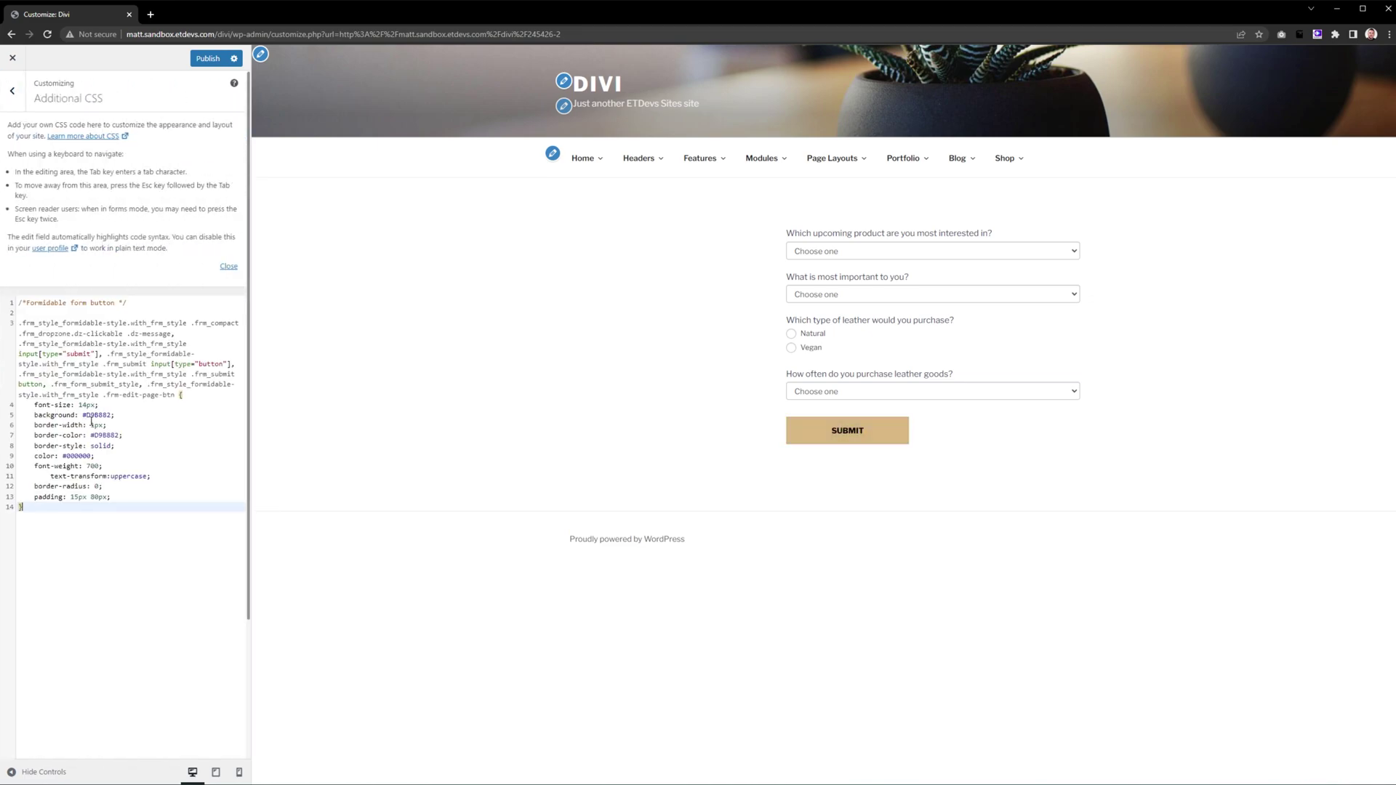